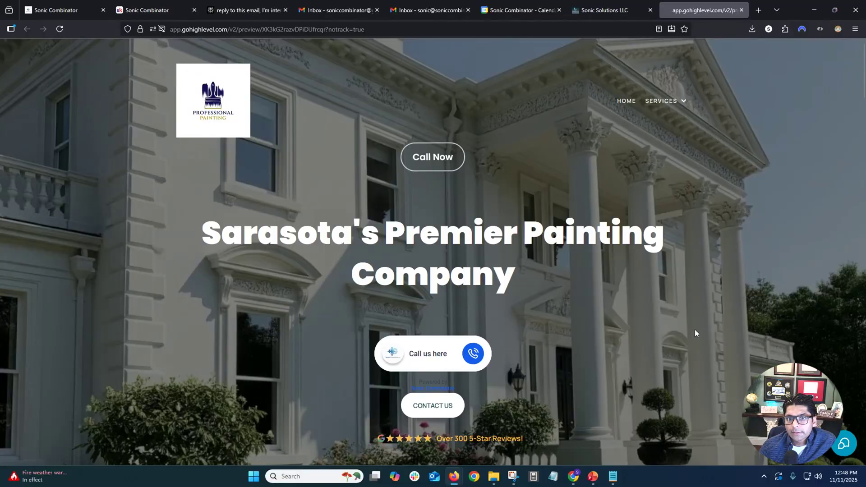
Step: Show the painting site preview fullscreen and start a test call from the 'Call us here' voice widget
{"action": "key", "text": "F11"}
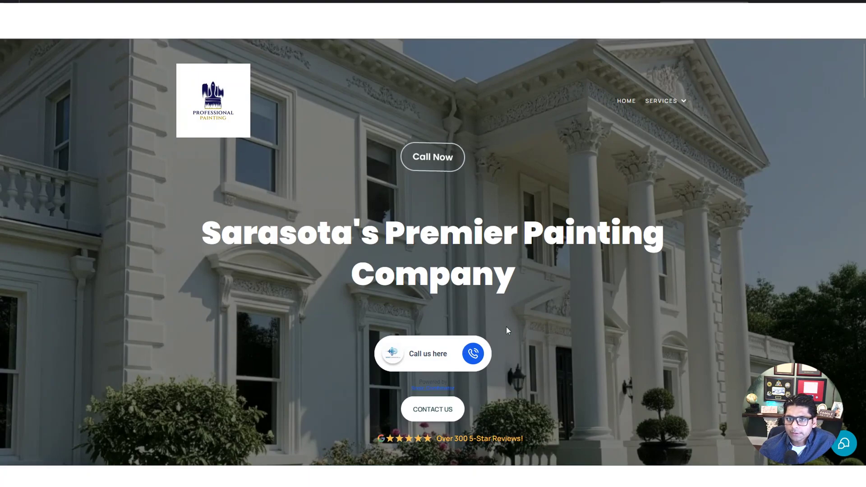
{"action": "scroll", "coordinate": [539, 332], "scroll_direction": "down", "scroll_amount": 5}
{"action": "scroll", "coordinate": [538, 331], "scroll_direction": "up", "scroll_amount": 5}
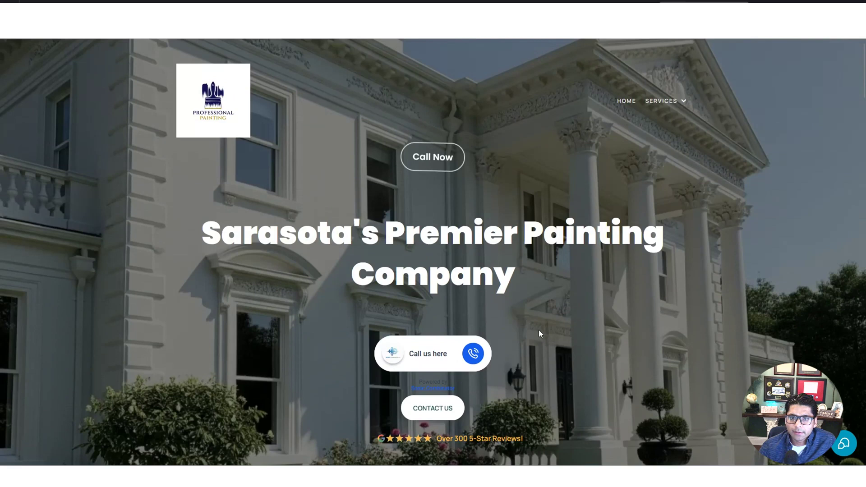
{"action": "left_click", "coordinate": [473, 354]}
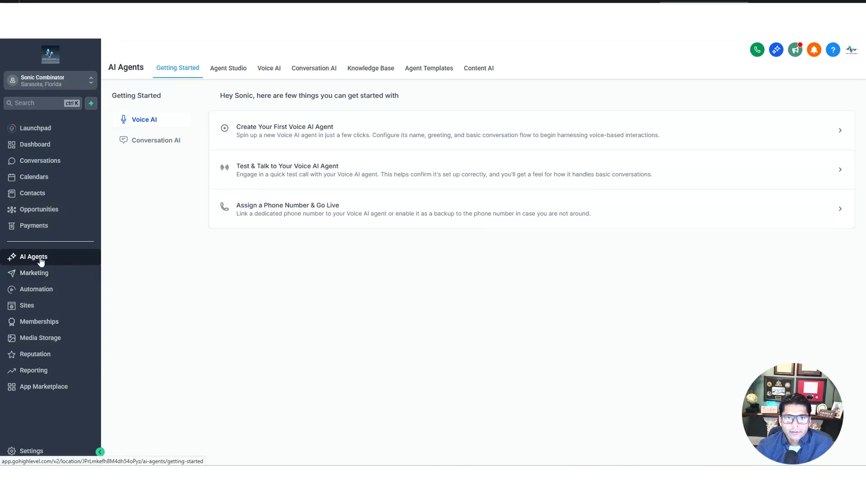
Step: Go to the knowledge base list and start a new knowledge base
{"action": "left_click", "coordinate": [375, 72]}
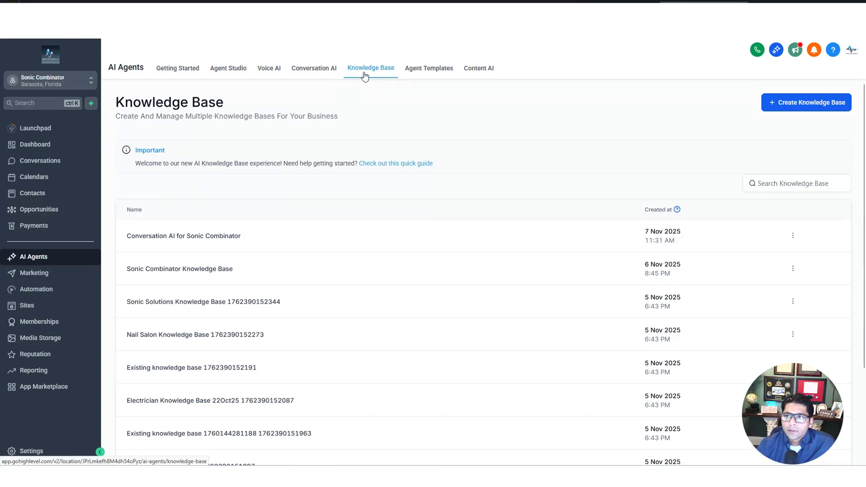
{"action": "left_click", "coordinate": [809, 102]}
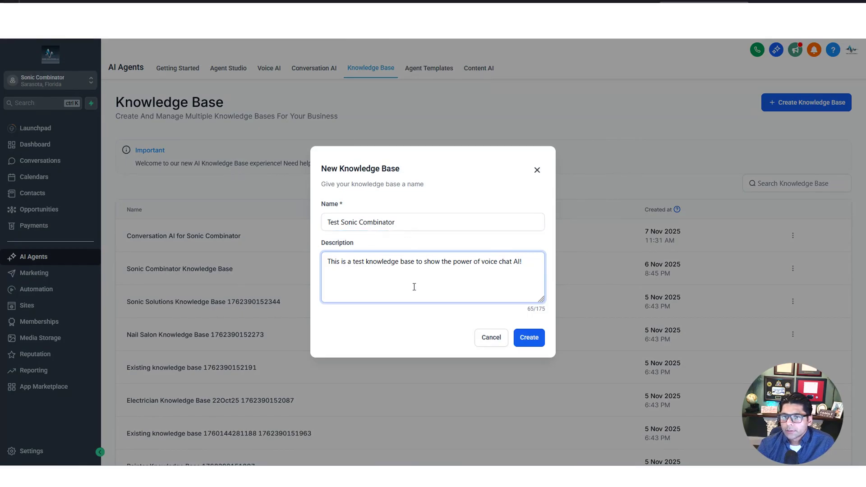
Step: Create the Test Sonic Combinator knowledge base
{"action": "left_click", "coordinate": [530, 339]}
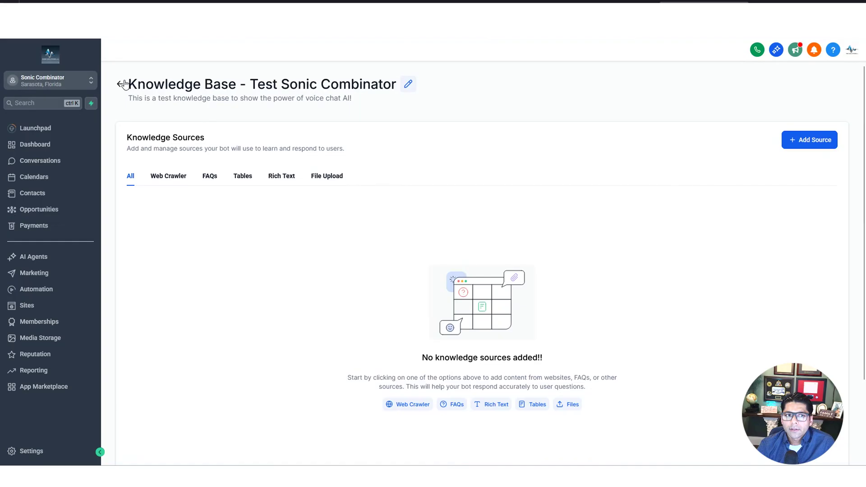
{"action": "left_click_drag", "start_coordinate": [125, 85], "coordinate": [391, 85]}
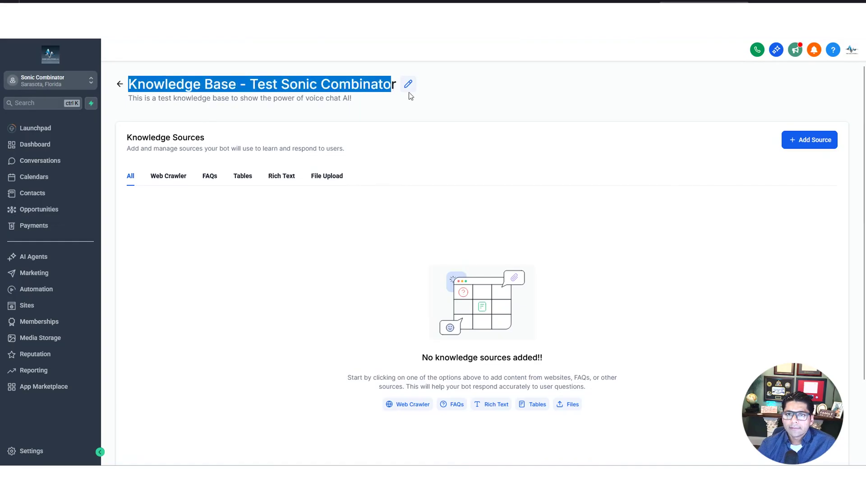
{"action": "left_click", "coordinate": [558, 111]}
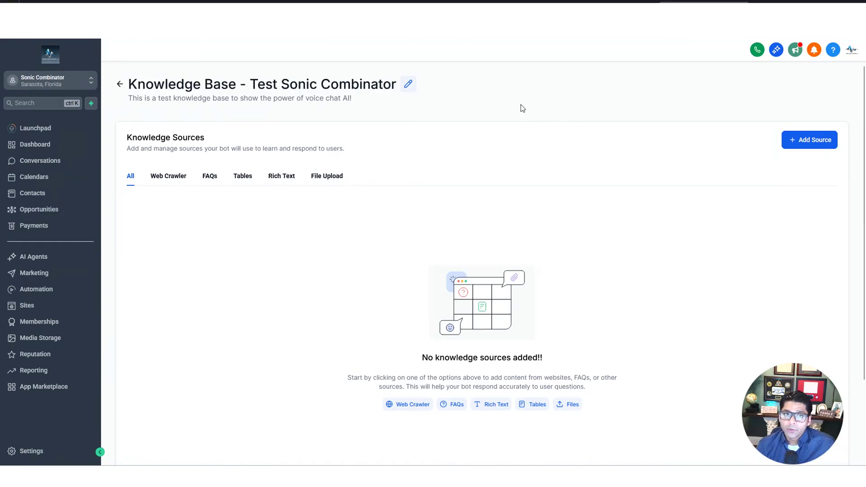
{"action": "left_click", "coordinate": [176, 182]}
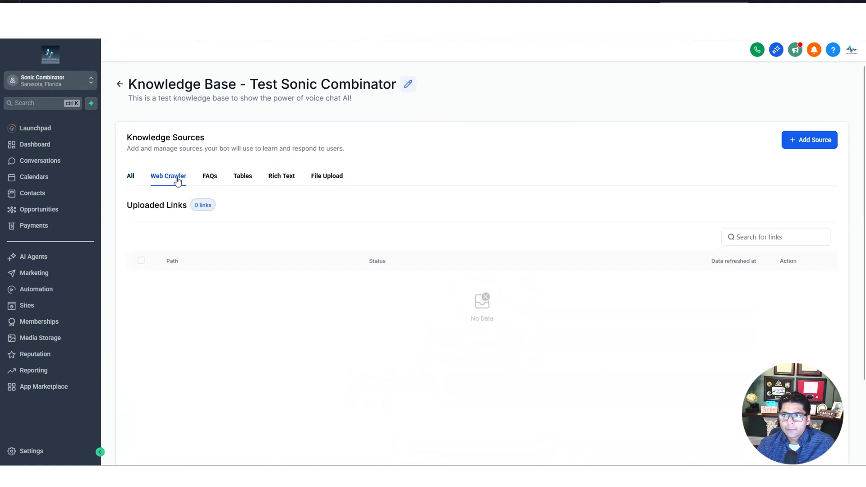
{"action": "left_click", "coordinate": [816, 141]}
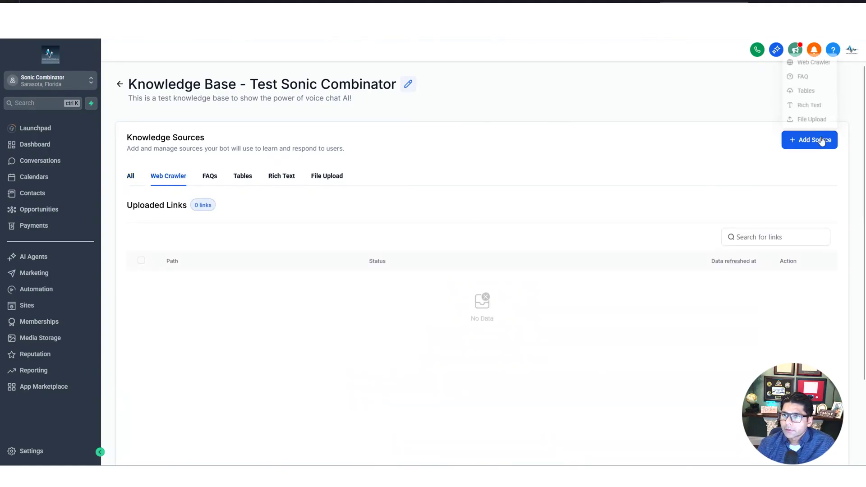
{"action": "left_click", "coordinate": [813, 58]}
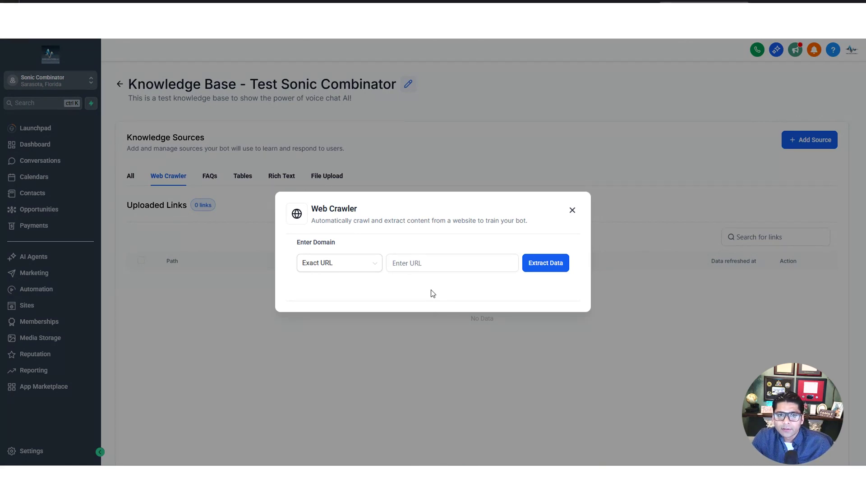
{"action": "type", "text": "https://soniccombinator.com"}
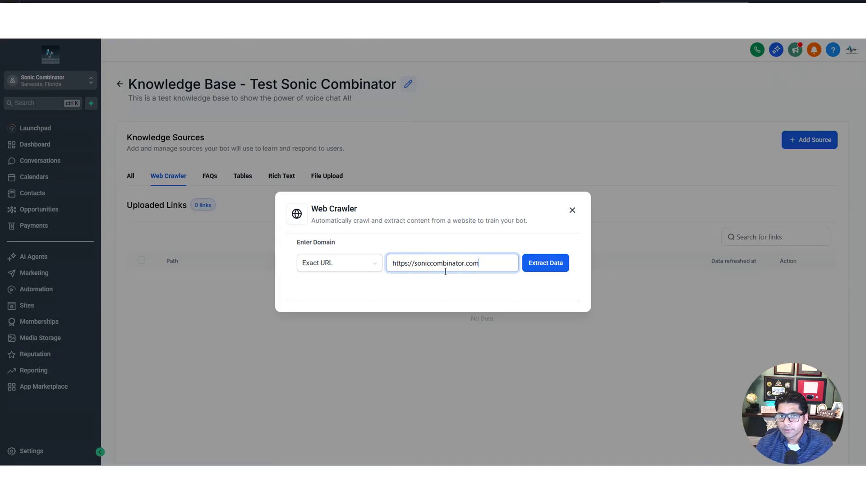
{"action": "left_click", "coordinate": [558, 267]}
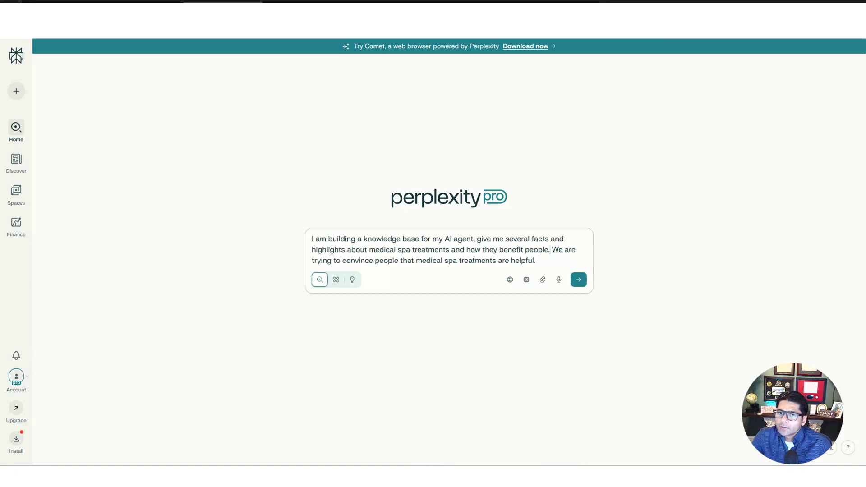
Step: Submit the prompt asking for medical spa treatment facts and benefits in Perplexity
{"action": "left_click", "coordinate": [578, 279]}
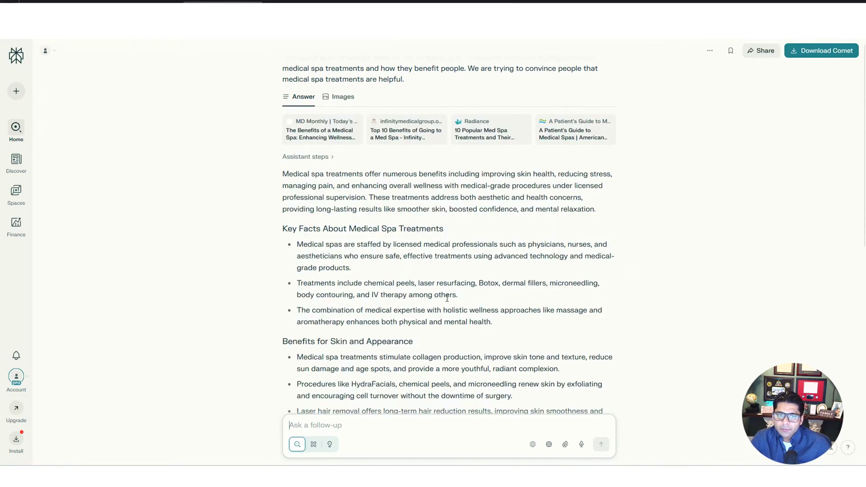
Step: Review Perplexity's medical spa answer and select its full text, intro through closing paragraph
{"action": "scroll", "coordinate": [319, 284], "scroll_direction": "down", "scroll_amount": 5}
{"action": "scroll", "coordinate": [370, 300], "scroll_direction": "down", "scroll_amount": 3}
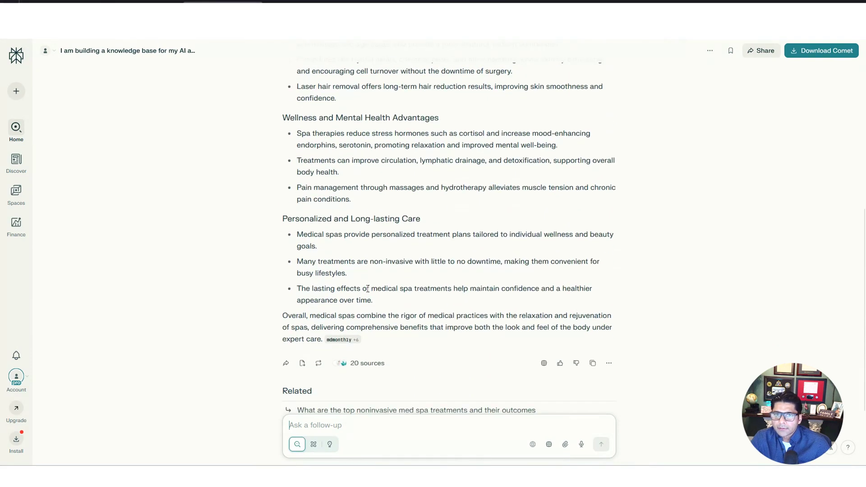
{"action": "scroll", "coordinate": [364, 290], "scroll_direction": "up", "scroll_amount": 3}
{"action": "scroll", "coordinate": [363, 283], "scroll_direction": "up", "scroll_amount": 3}
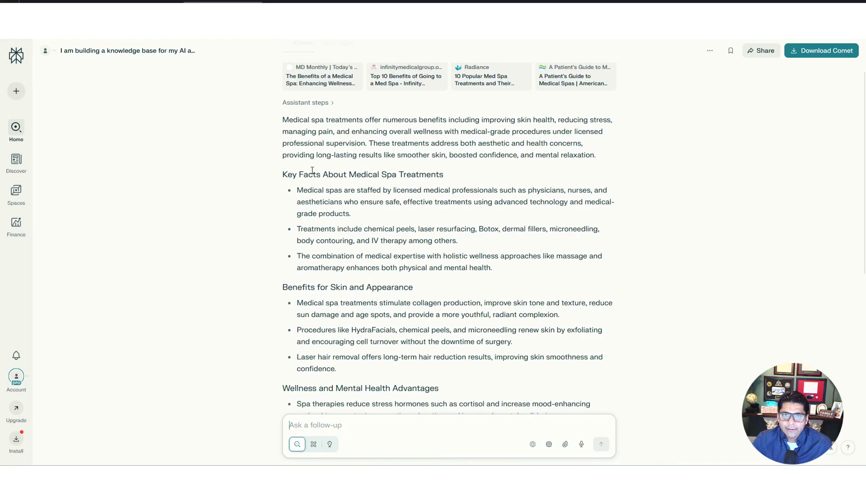
{"action": "left_click_drag", "start_coordinate": [284, 120], "coordinate": [414, 442]}
{"action": "scroll", "coordinate": [508, 177], "scroll_direction": "up", "scroll_amount": 3}
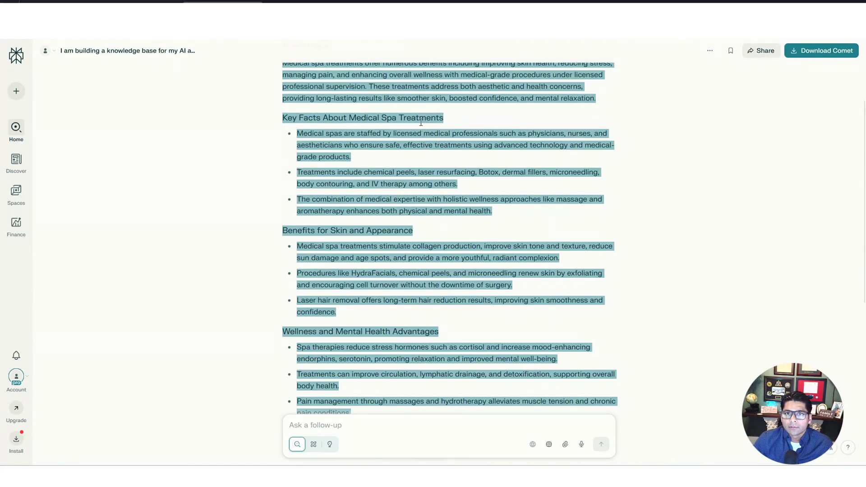
Step: In Google Drive, dismiss the notifications prompt and create a new blank Google Doc
{"action": "key", "text": "ctrl+Tab"}
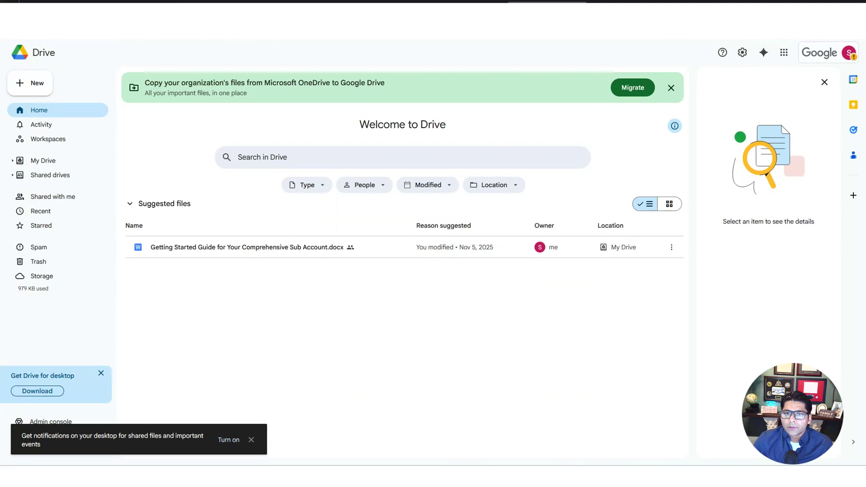
{"action": "left_click", "coordinate": [251, 440]}
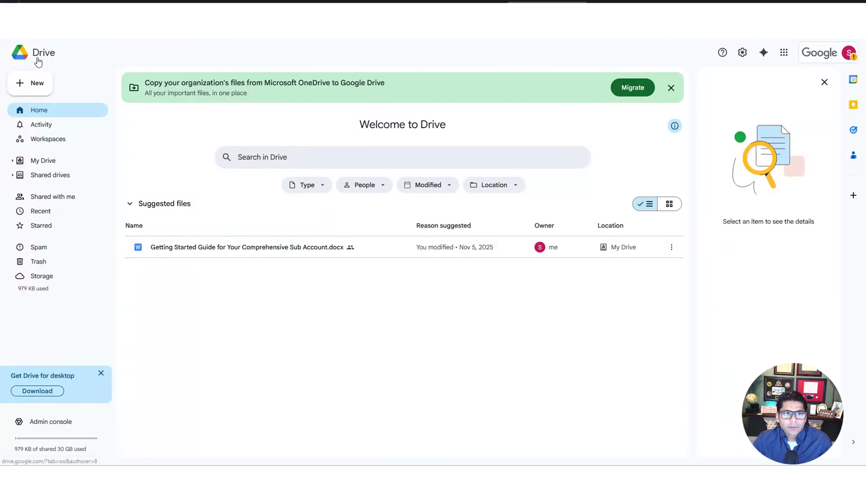
{"action": "left_click", "coordinate": [35, 87]}
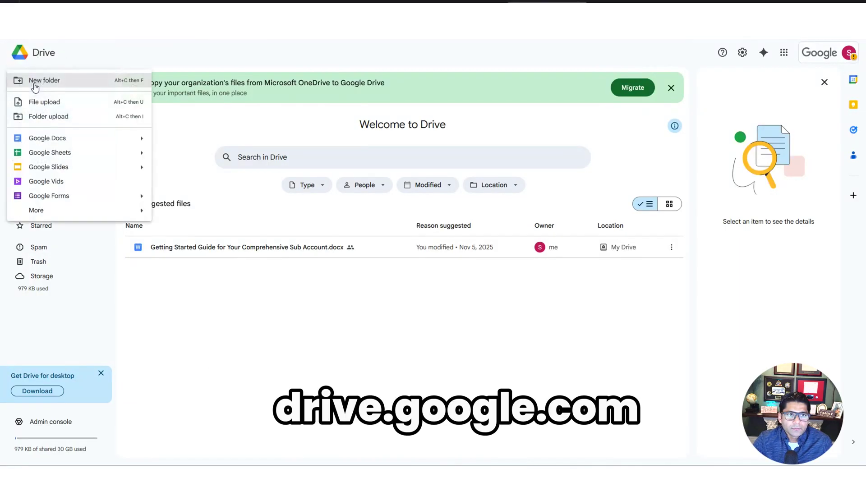
{"action": "left_click", "coordinate": [50, 142]}
Step: Paste the medical spa answer into the document and apply the suggested title
{"action": "key", "text": "ctrl+v"}
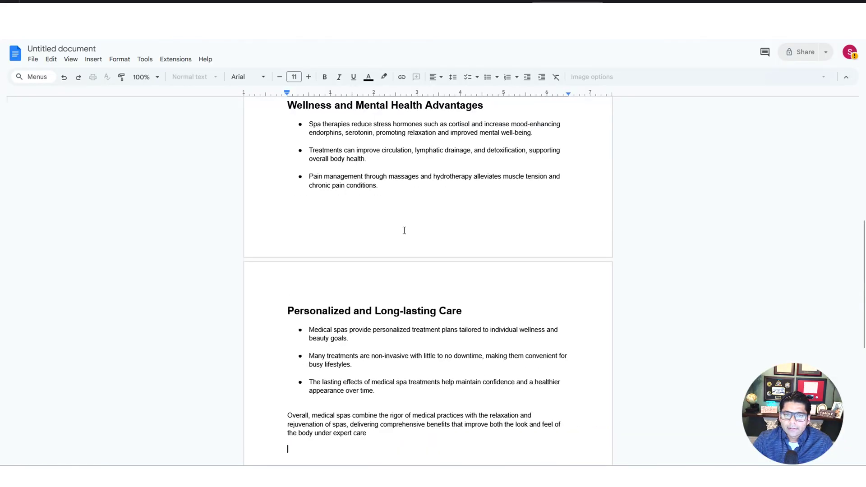
{"action": "left_click", "coordinate": [69, 48]}
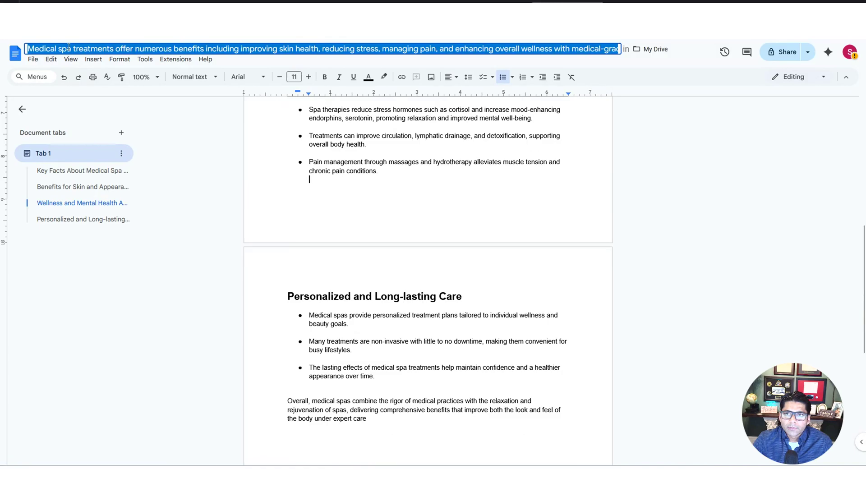
{"action": "left_click", "coordinate": [501, 210]}
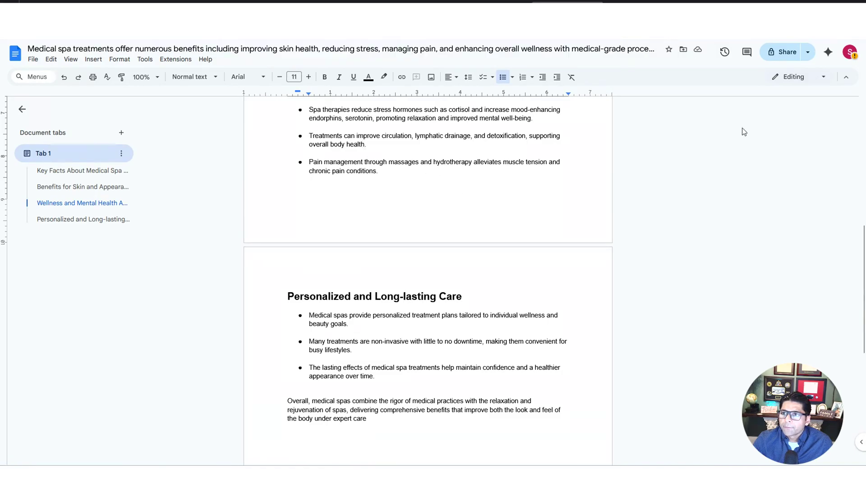
Step: Share the document so anyone with the link can view it, and copy the link
{"action": "left_click", "coordinate": [787, 52]}
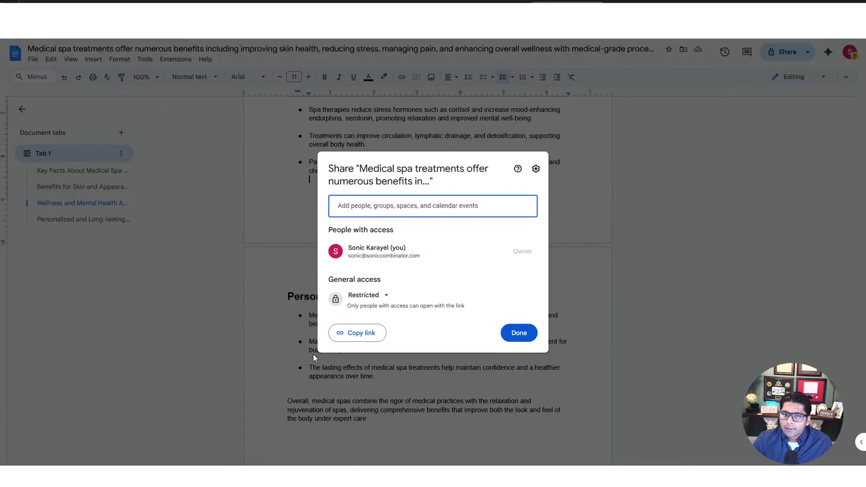
{"action": "left_click", "coordinate": [387, 296]}
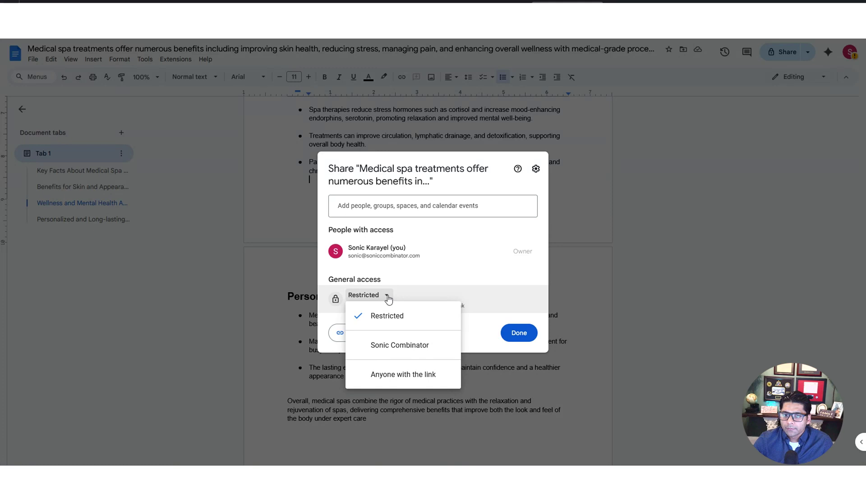
{"action": "left_click", "coordinate": [403, 375]}
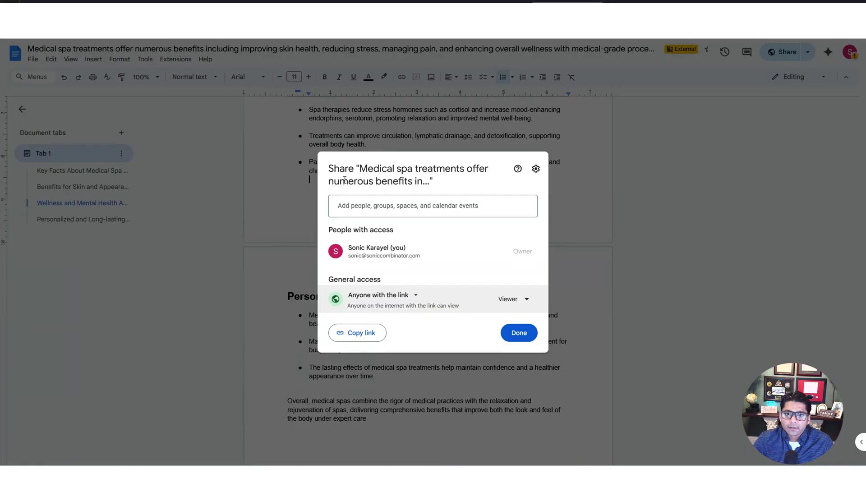
{"action": "left_click", "coordinate": [361, 335]}
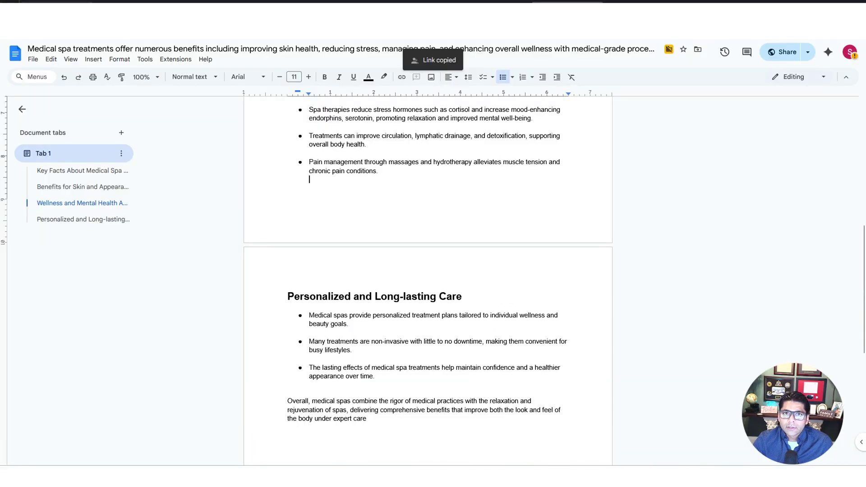
{"action": "key", "text": "ctrl+Tab"}
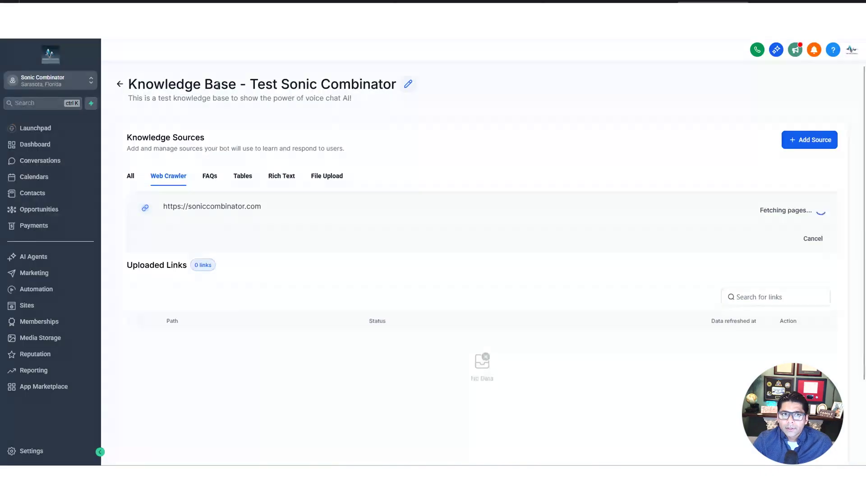
Step: Add the copied Google Docs link as a web crawler source and extract its data
{"action": "left_click", "coordinate": [812, 151]}
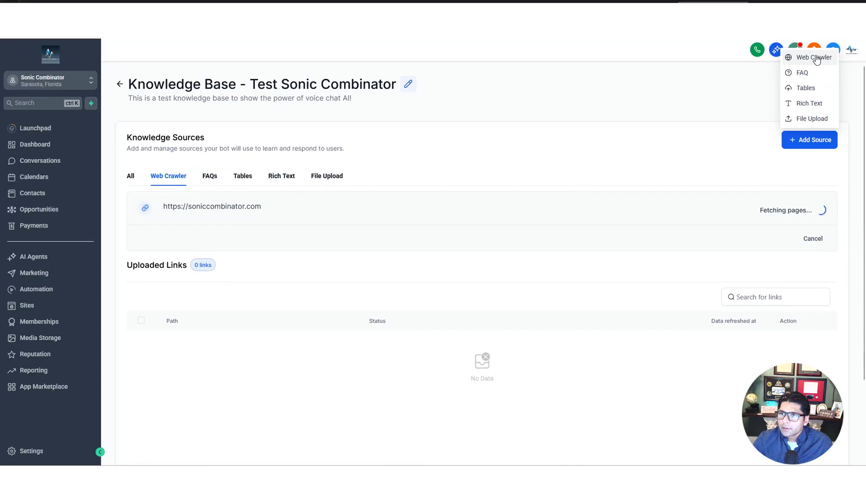
{"action": "left_click", "coordinate": [814, 57]}
{"action": "key", "text": "ctrl+v"}
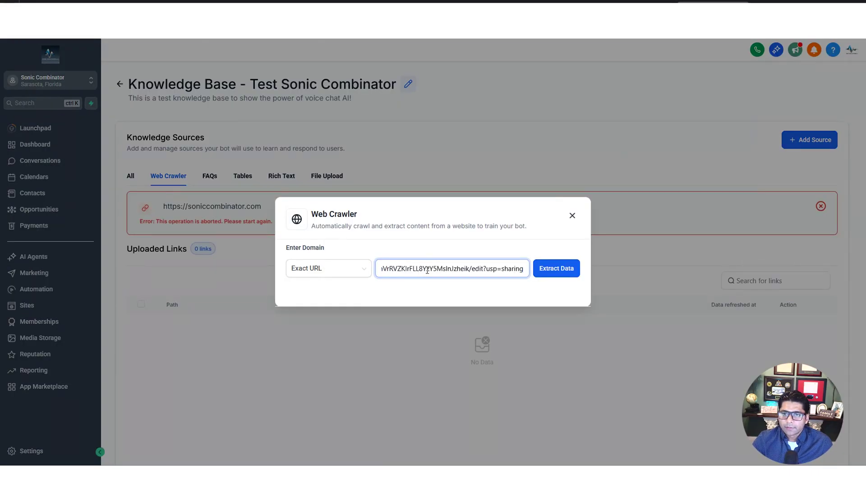
{"action": "key", "text": "Home"}
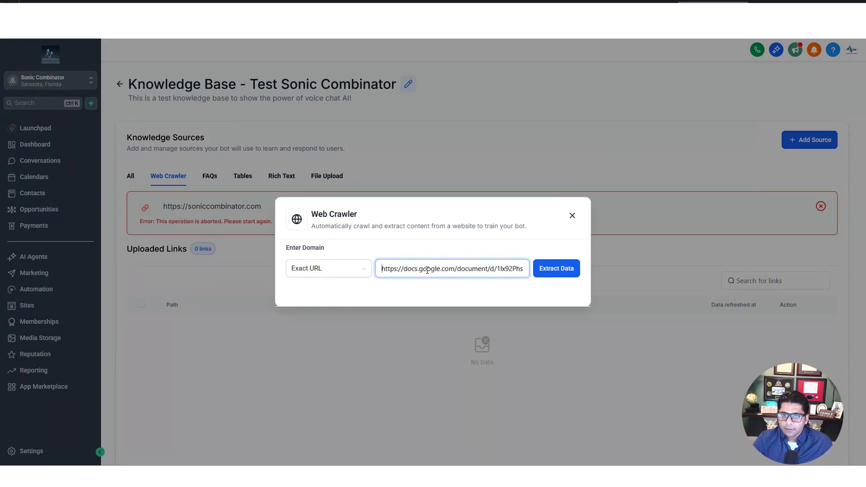
{"action": "left_click", "coordinate": [562, 271]}
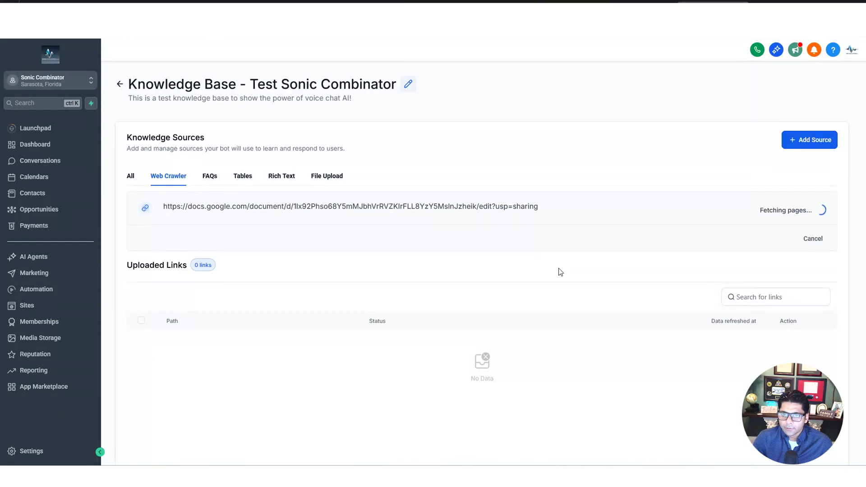
{"action": "left_click", "coordinate": [209, 179]}
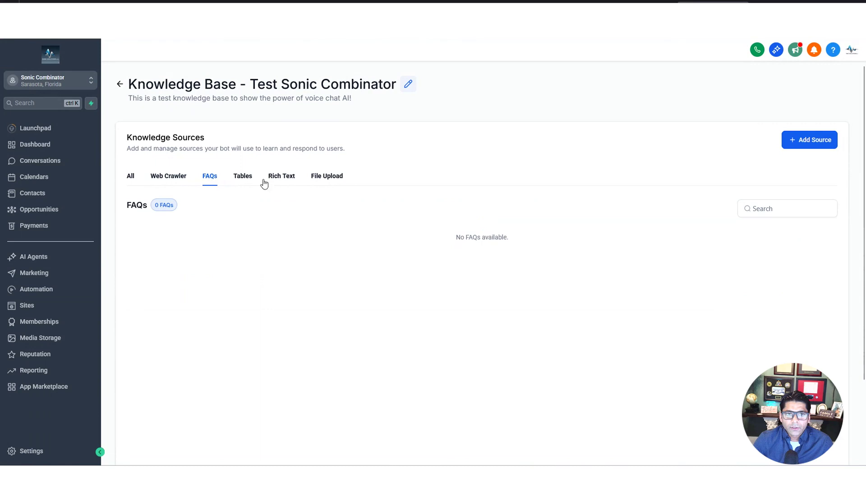
Step: Add the FAQ 'How long have you been in business?' with the answer '20'
{"action": "left_click", "coordinate": [825, 142]}
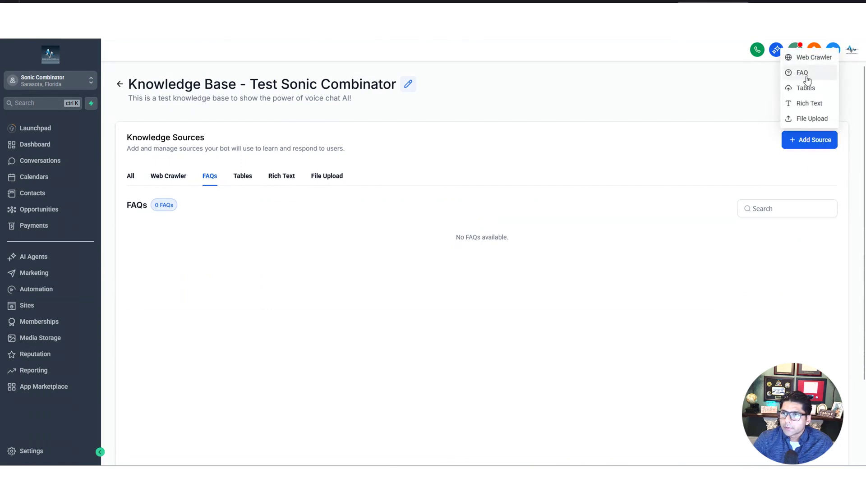
{"action": "left_click", "coordinate": [805, 75]}
{"action": "left_click", "coordinate": [427, 209]}
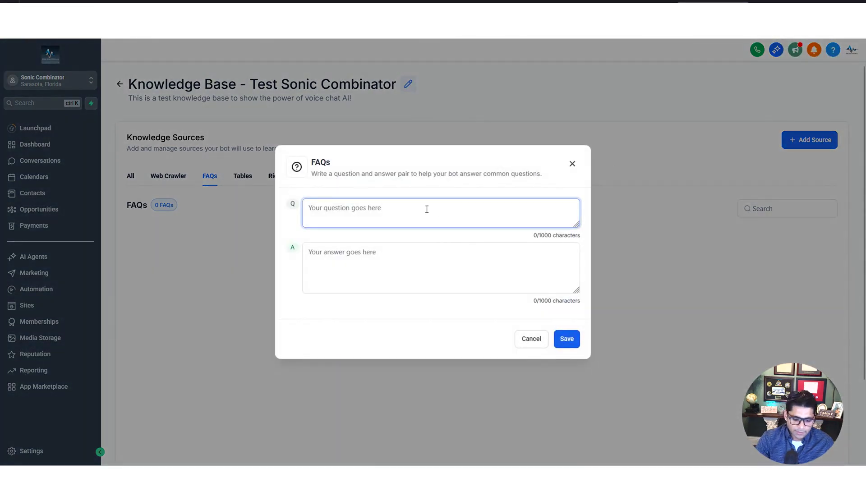
{"action": "type", "text": "How long "}
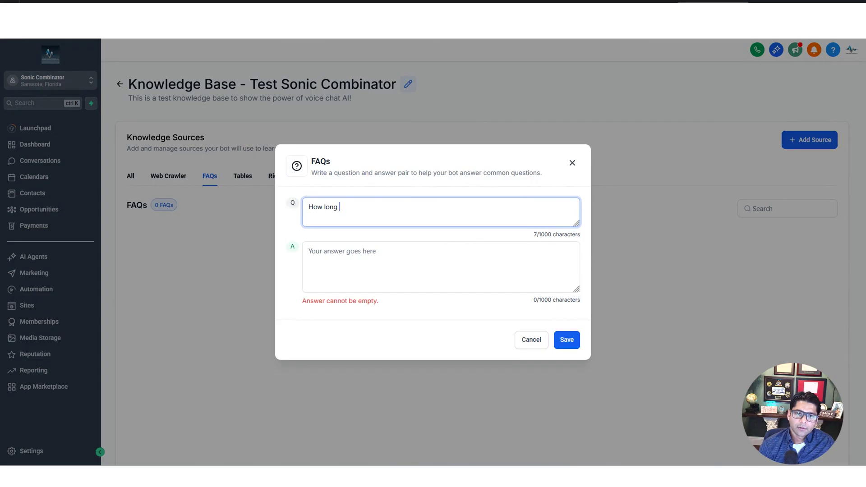
{"action": "type", "text": "have you been in business?"}
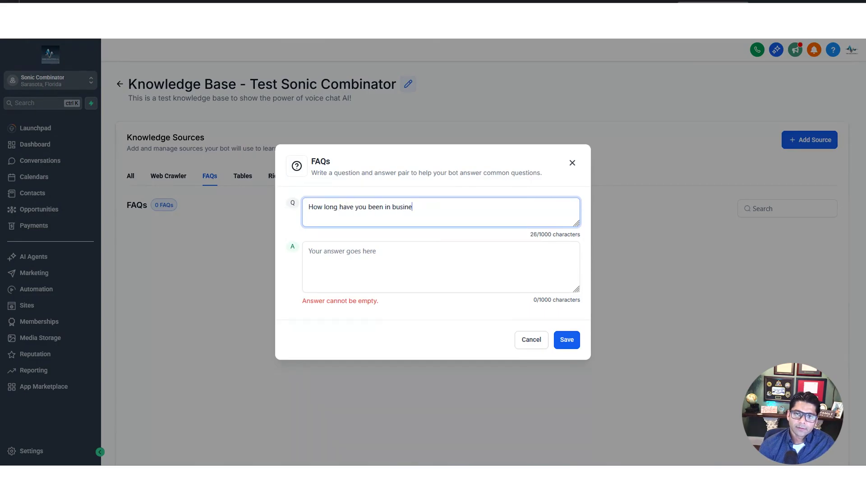
{"action": "left_click", "coordinate": [343, 259]}
{"action": "type", "text": "20"}
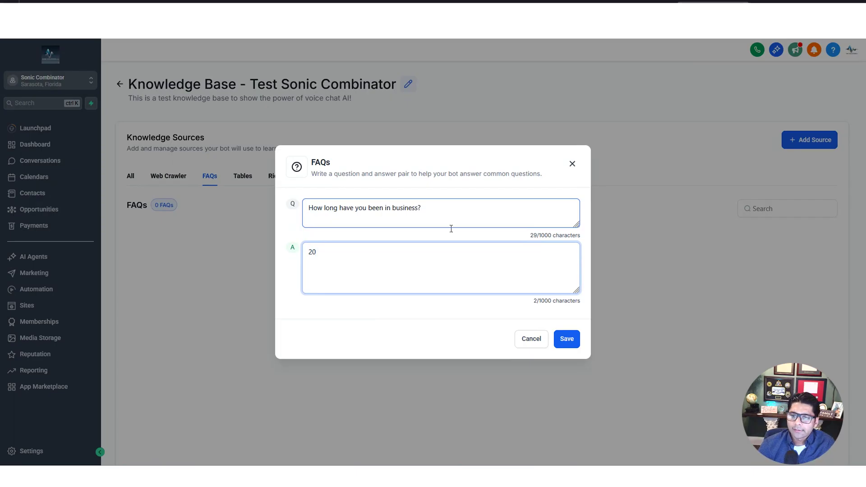
{"action": "left_click", "coordinate": [577, 344]}
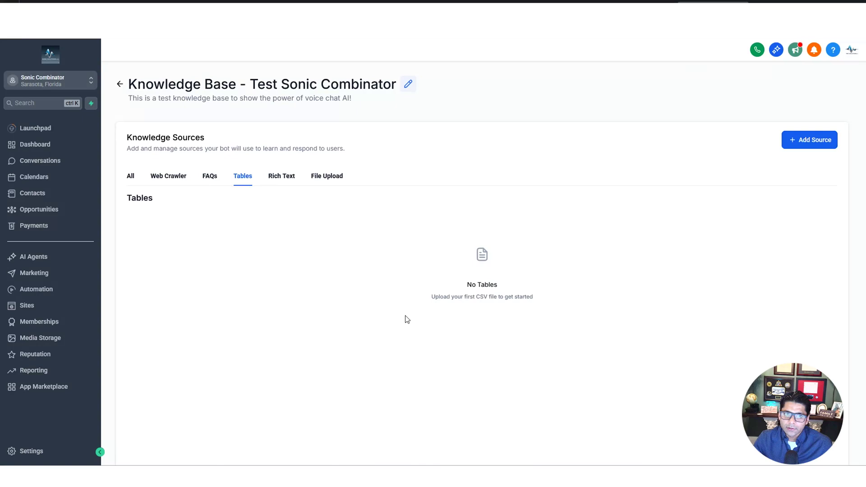
Step: Paste the Google Docs link into the knowledge base's Rich Text editor
{"action": "left_click", "coordinate": [284, 179]}
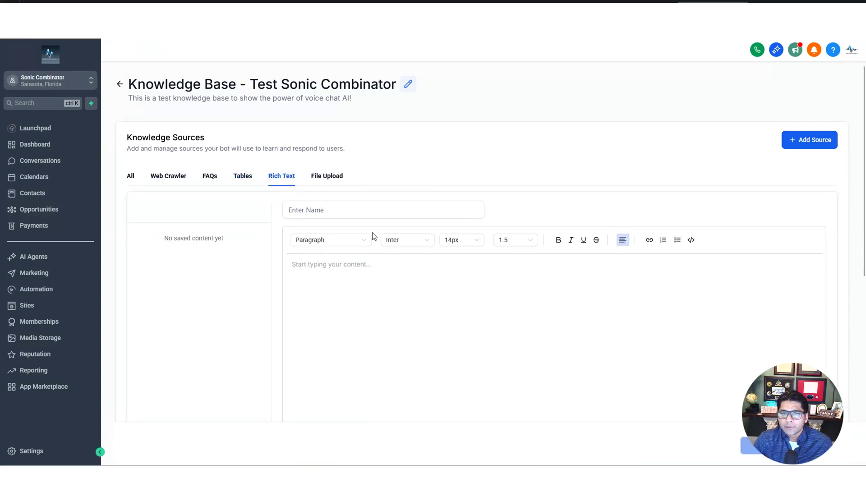
{"action": "left_click", "coordinate": [369, 266]}
{"action": "key", "text": "ctrl+v"}
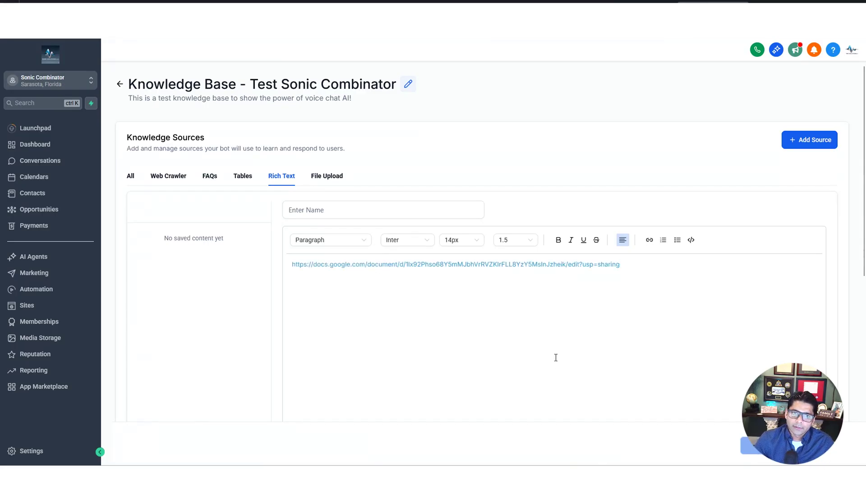
{"action": "left_click", "coordinate": [329, 177]}
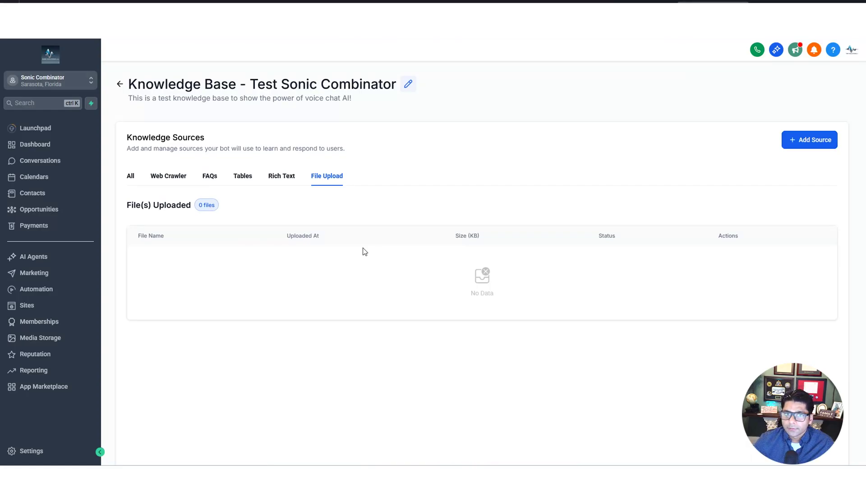
Step: Go back to the Knowledge Base list, where Test Sonic Combinator now appears first
{"action": "left_click", "coordinate": [119, 86]}
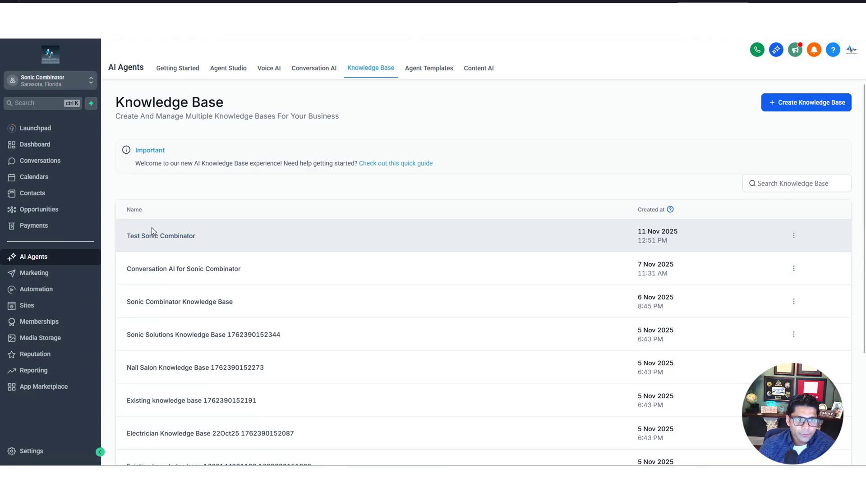
Step: Create a new Voice AI chat widget, Chat Widget3, from Sites > Chat Widget
{"action": "left_click", "coordinate": [28, 307]}
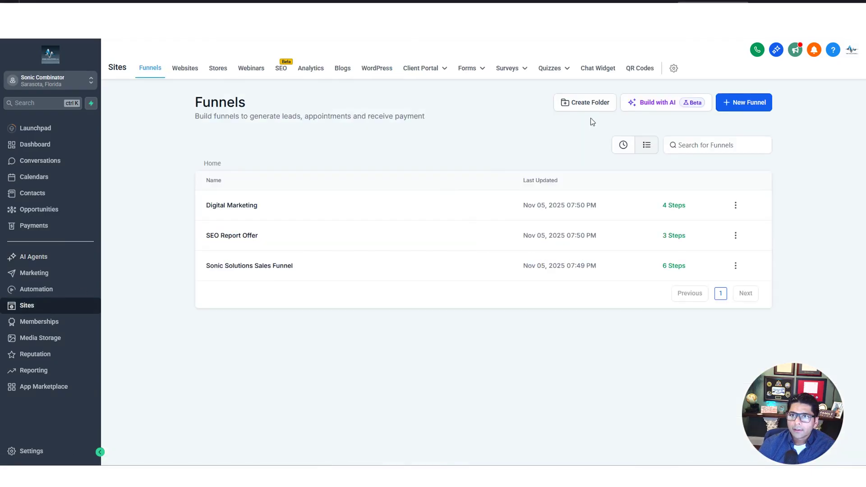
{"action": "left_click", "coordinate": [600, 69]}
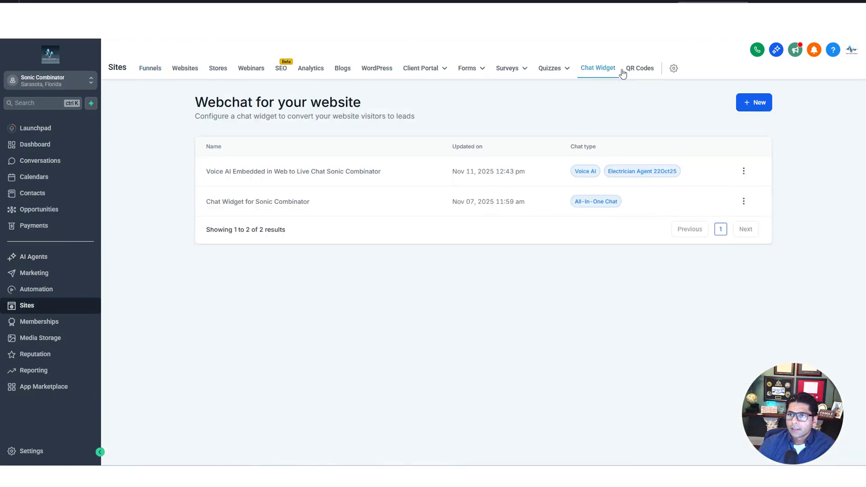
{"action": "left_click", "coordinate": [764, 104]}
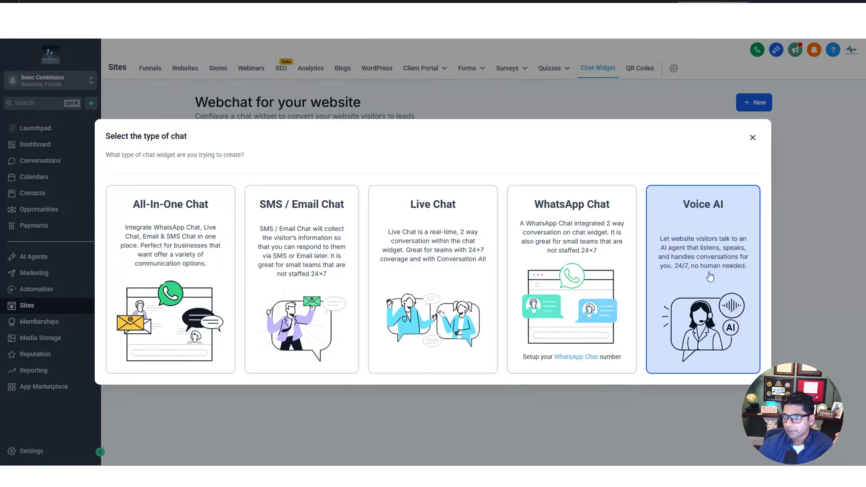
{"action": "left_click", "coordinate": [710, 257]}
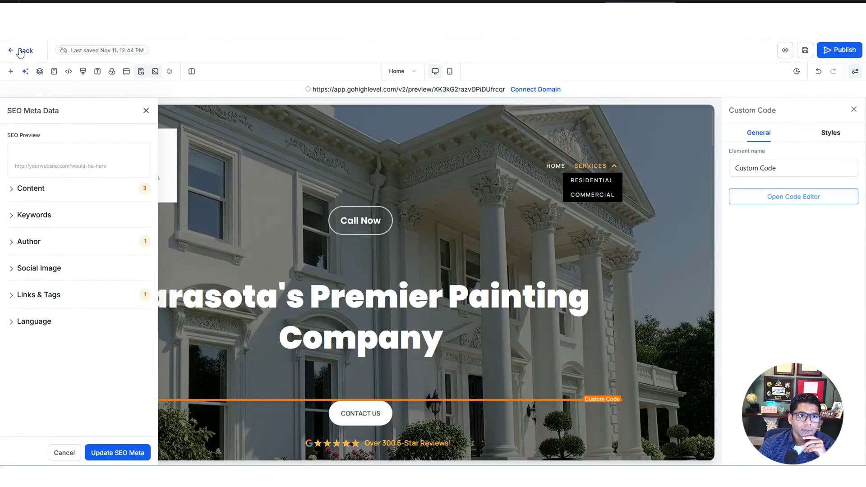
{"action": "left_click", "coordinate": [20, 51]}
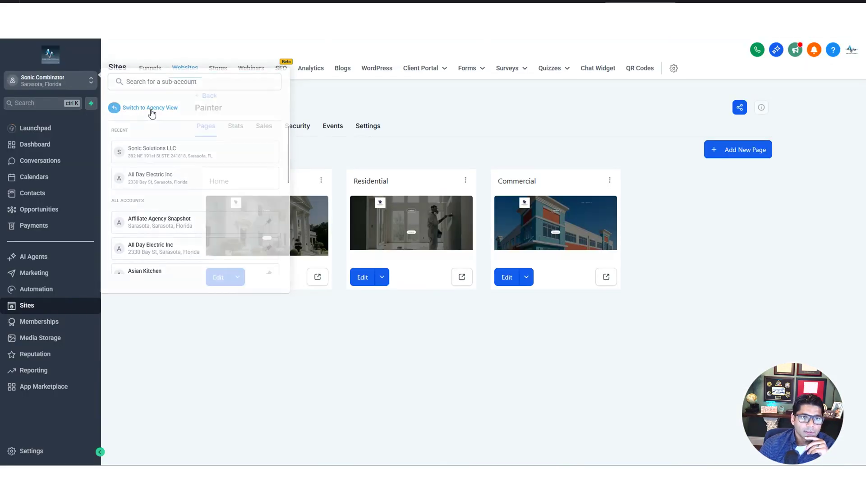
Step: Switch to the agency view and browse the Labs beta features, e.g. WordPress Uptime Monitor and Agent Studio
{"action": "left_click", "coordinate": [150, 109]}
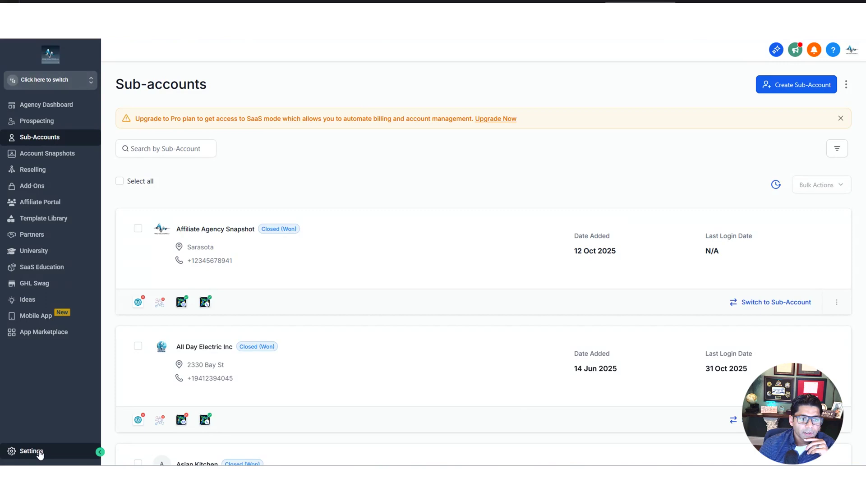
{"action": "left_click", "coordinate": [40, 451]}
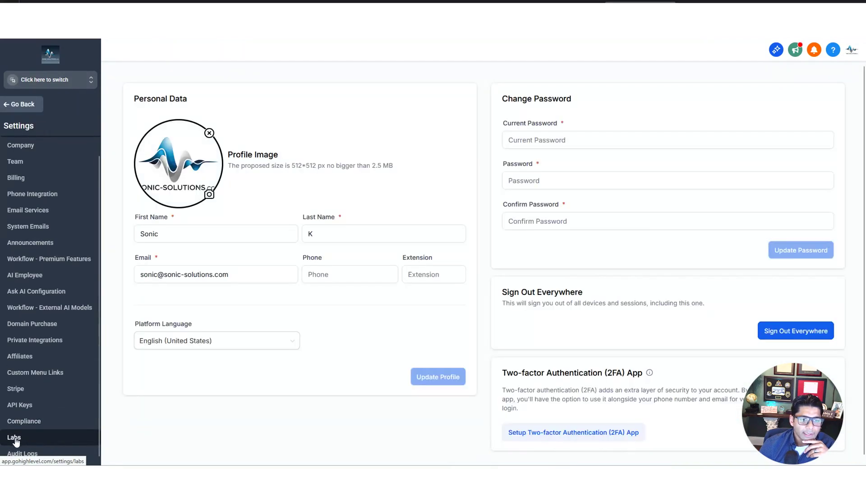
{"action": "left_click", "coordinate": [14, 438]}
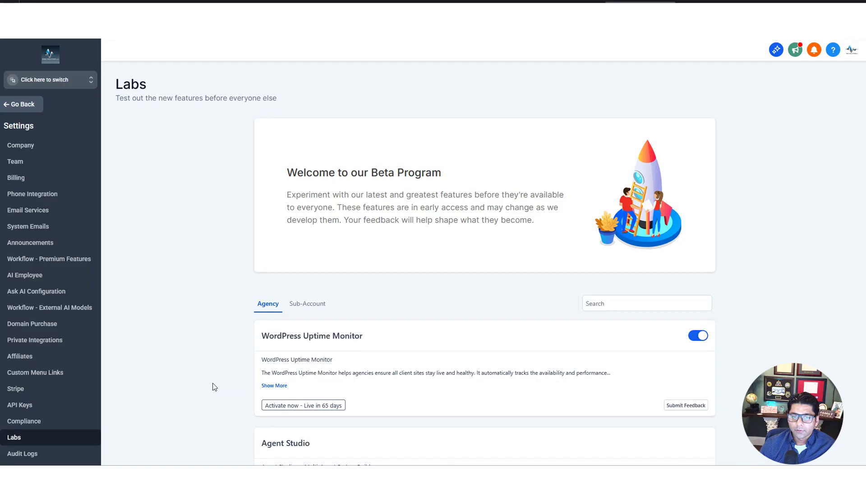
{"action": "scroll", "coordinate": [215, 387], "scroll_direction": "down", "scroll_amount": 2}
{"action": "mouse_move", "coordinate": [278, 320]}
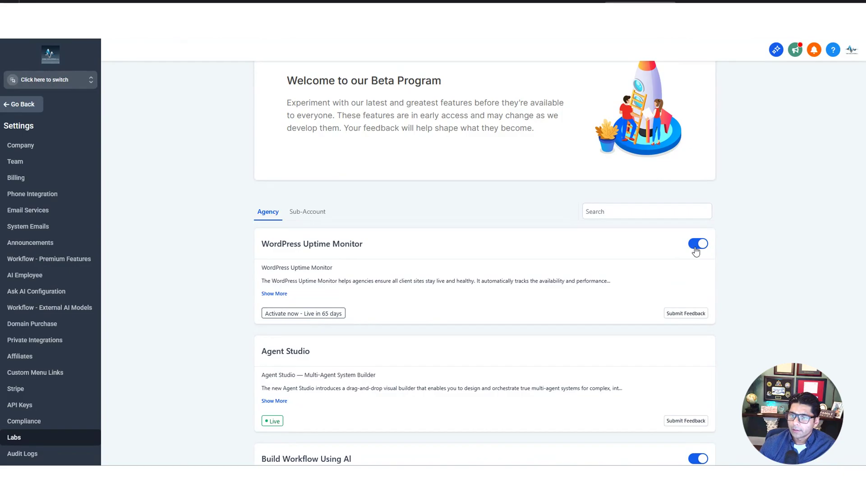
{"action": "scroll", "coordinate": [634, 364], "scroll_direction": "down", "scroll_amount": 10}
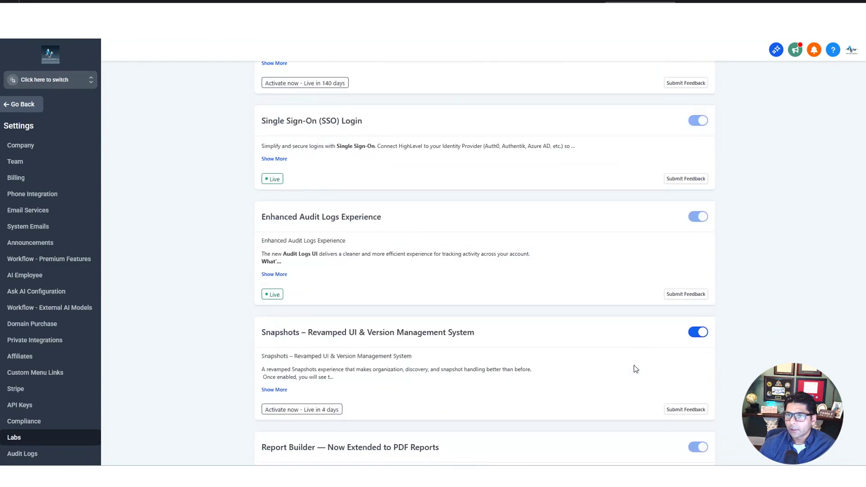
{"action": "scroll", "coordinate": [634, 368], "scroll_direction": "down", "scroll_amount": 12}
{"action": "scroll", "coordinate": [622, 363], "scroll_direction": "up", "scroll_amount": 20}
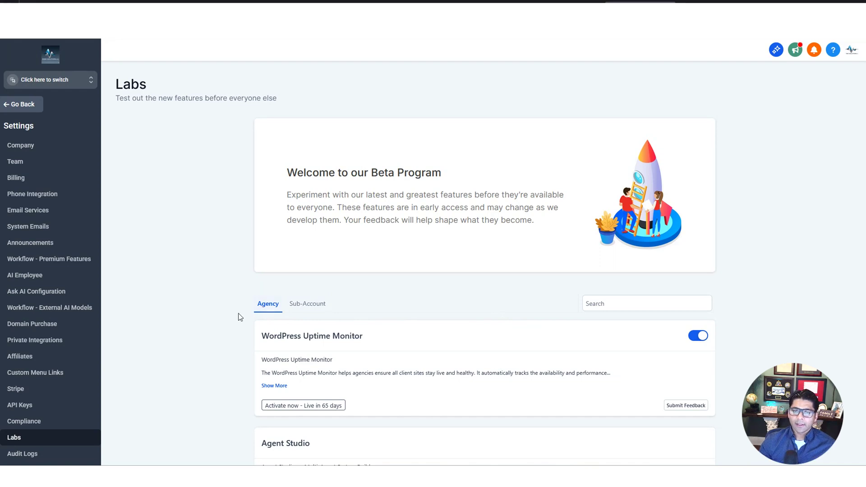
Step: Show the Sub-Account beta features in Labs and review voice items like Voice Support in Conversation AI
{"action": "scroll", "coordinate": [239, 317], "scroll_direction": "down", "scroll_amount": 2}
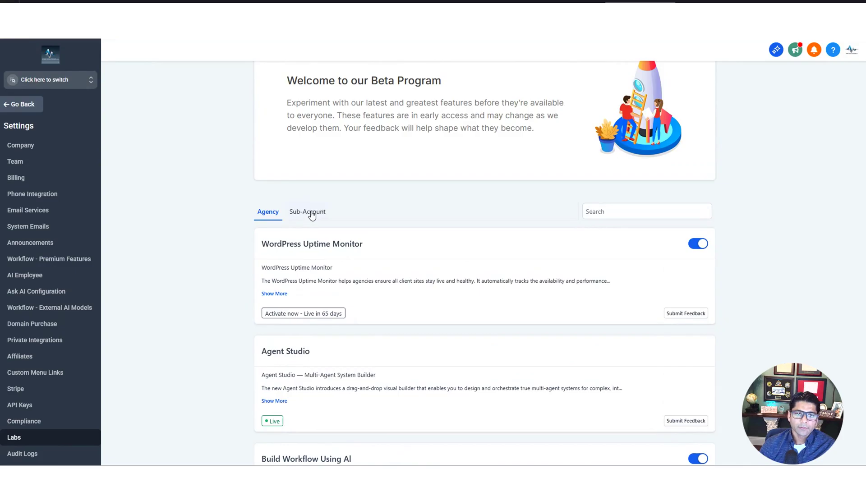
{"action": "left_click", "coordinate": [310, 213]}
{"action": "scroll", "coordinate": [315, 221], "scroll_direction": "down", "scroll_amount": 15}
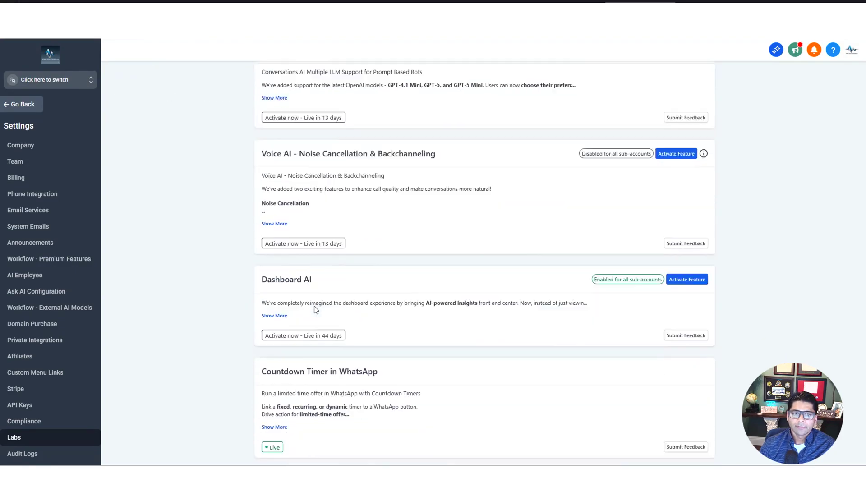
{"action": "scroll", "coordinate": [311, 302], "scroll_direction": "down", "scroll_amount": 12}
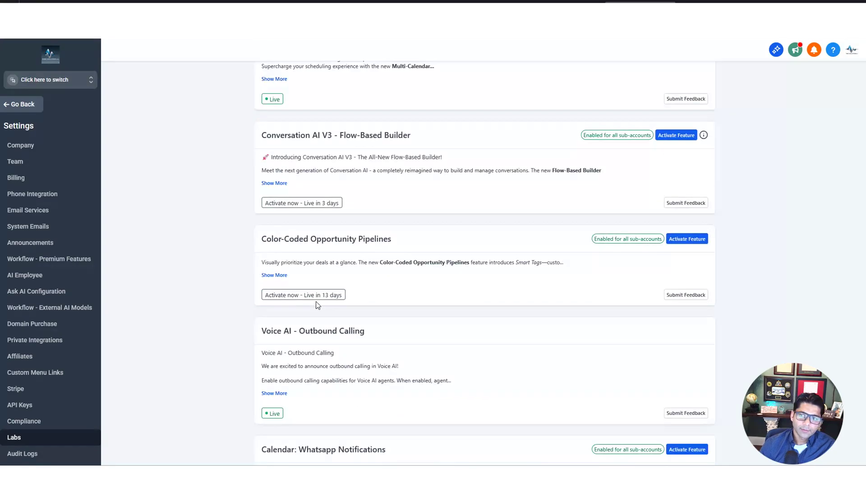
{"action": "scroll", "coordinate": [320, 293], "scroll_direction": "down", "scroll_amount": 7}
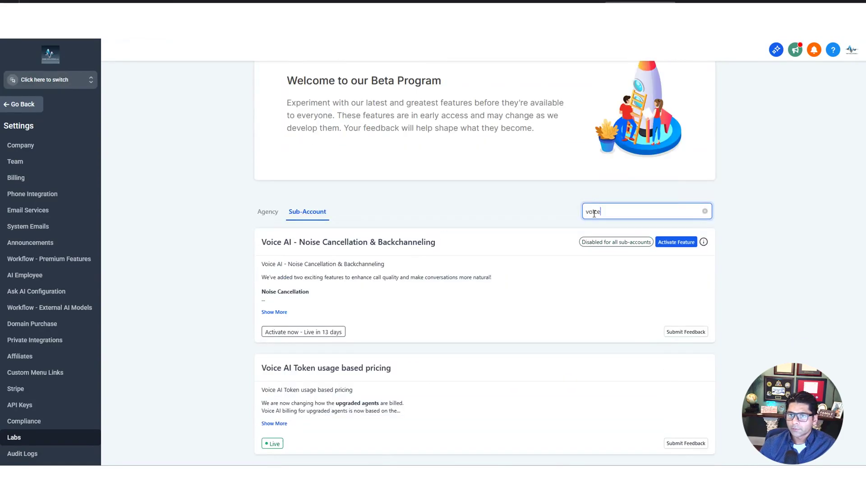
{"action": "scroll", "coordinate": [585, 278], "scroll_direction": "down", "scroll_amount": 5}
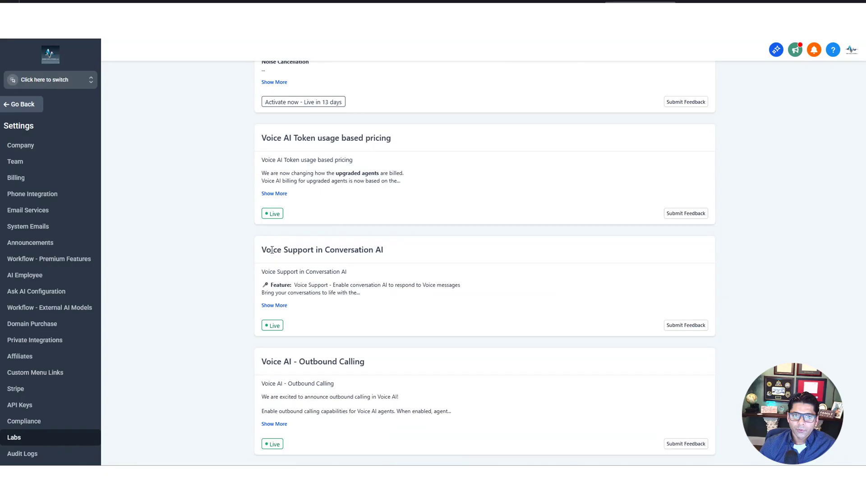
{"action": "left_click_drag", "start_coordinate": [266, 249], "coordinate": [399, 259]}
{"action": "left_click", "coordinate": [217, 293]}
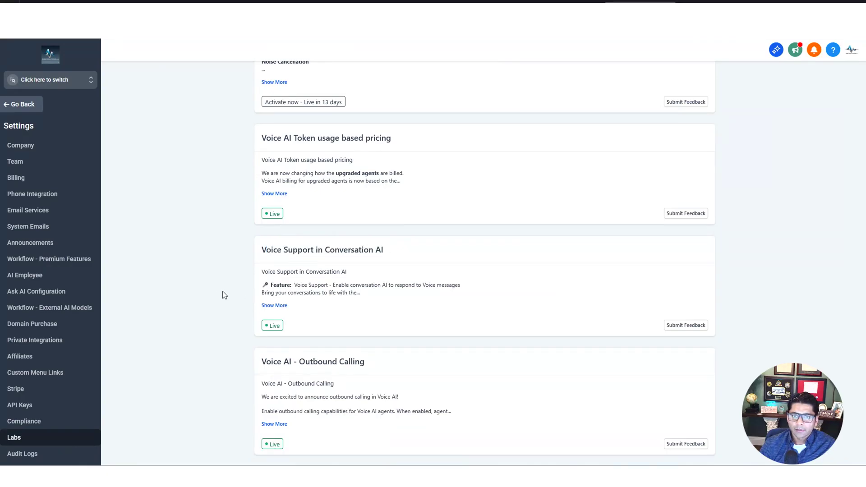
{"action": "scroll", "coordinate": [327, 280], "scroll_direction": "down", "scroll_amount": 5}
{"action": "scroll", "coordinate": [326, 308], "scroll_direction": "up", "scroll_amount": 15}
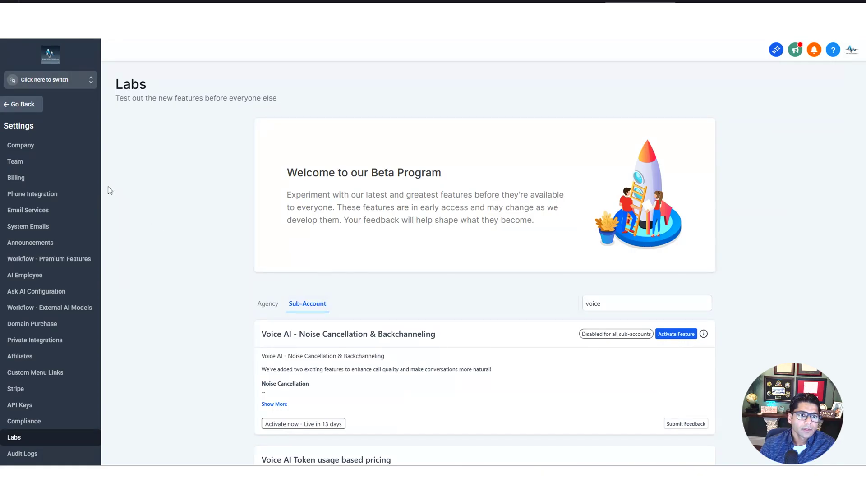
Step: Switch into the Sonic Combinator sub-account and start a new widget under Sites > Chat Widget
{"action": "left_click", "coordinate": [88, 81]}
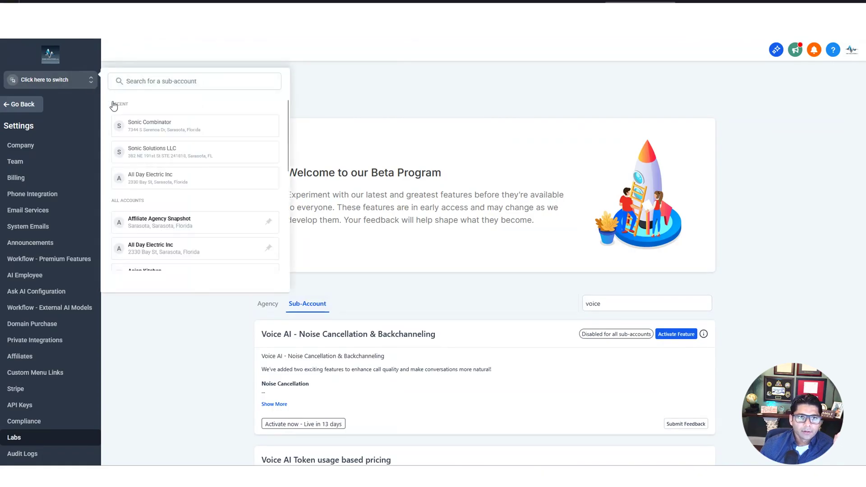
{"action": "left_click", "coordinate": [166, 126]}
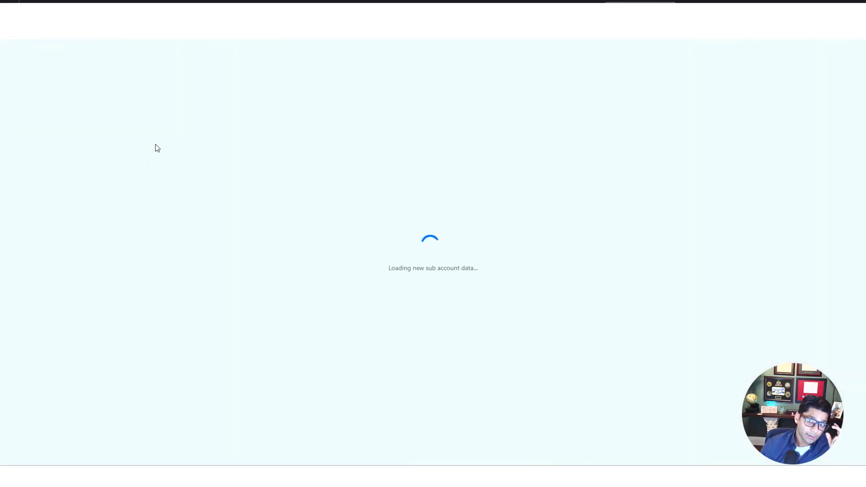
{"action": "left_click", "coordinate": [30, 306]}
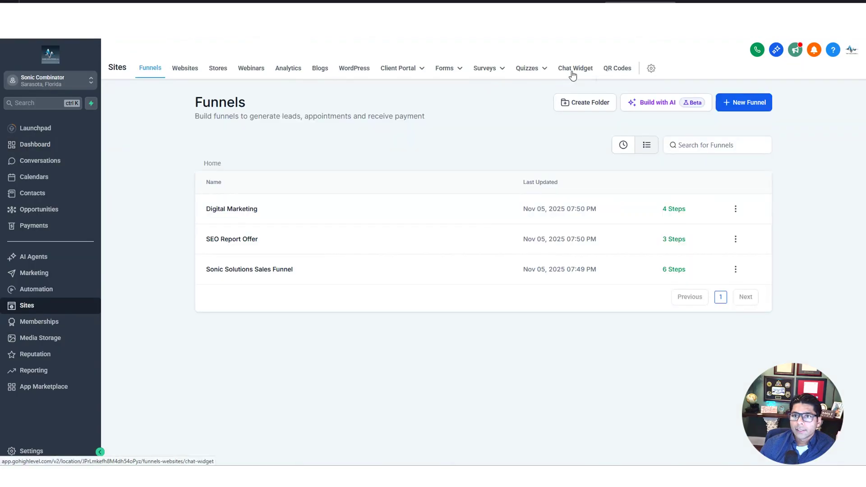
{"action": "left_click", "coordinate": [573, 72]}
{"action": "left_click", "coordinate": [751, 103]}
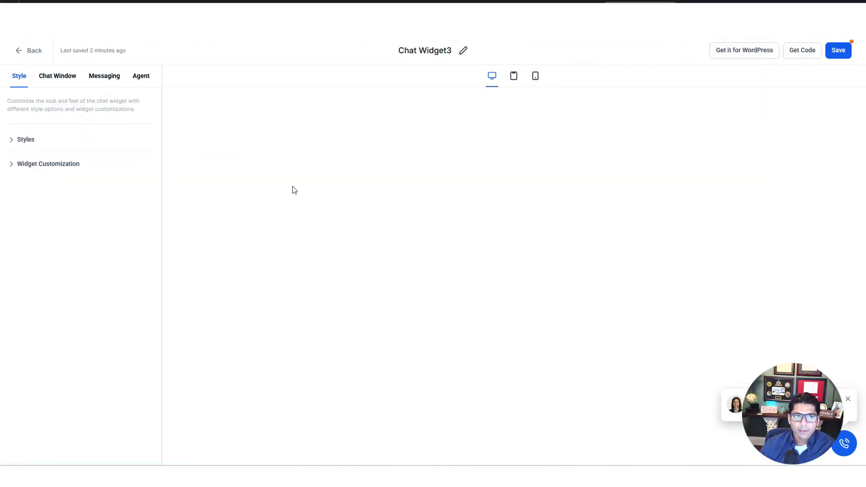
Step: Keep Electrician Agent 22Oct25 as the widget's Voice AI agent and note that widget calls aren't recorded
{"action": "left_click", "coordinate": [141, 78]}
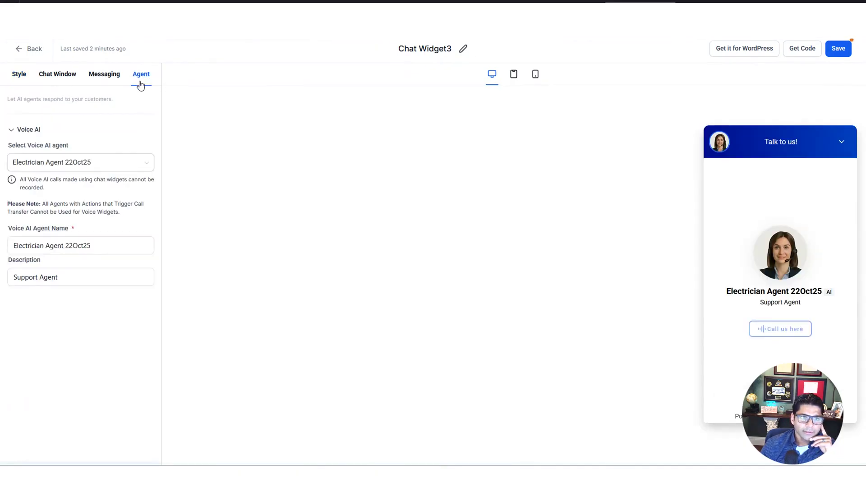
{"action": "left_click", "coordinate": [148, 166]}
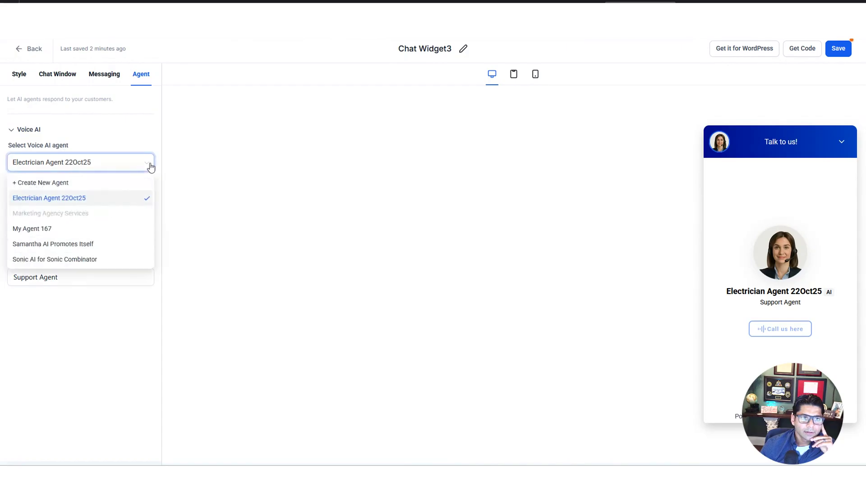
{"action": "left_click", "coordinate": [148, 169]}
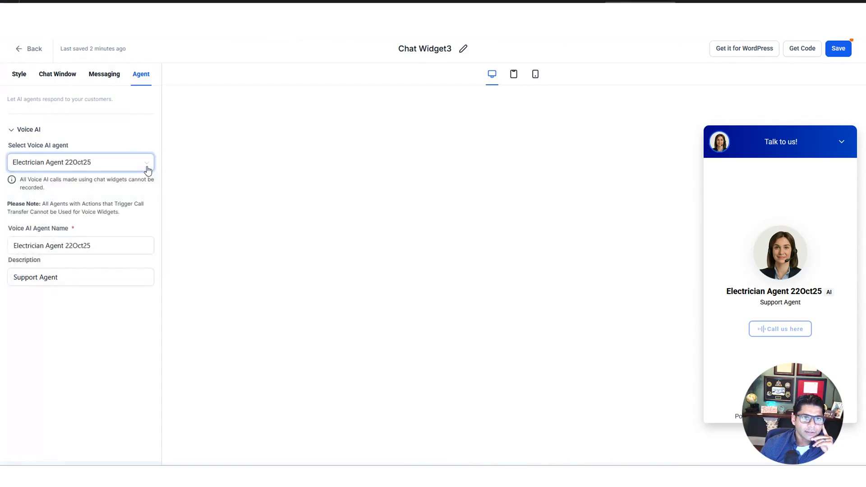
{"action": "left_click", "coordinate": [148, 169]}
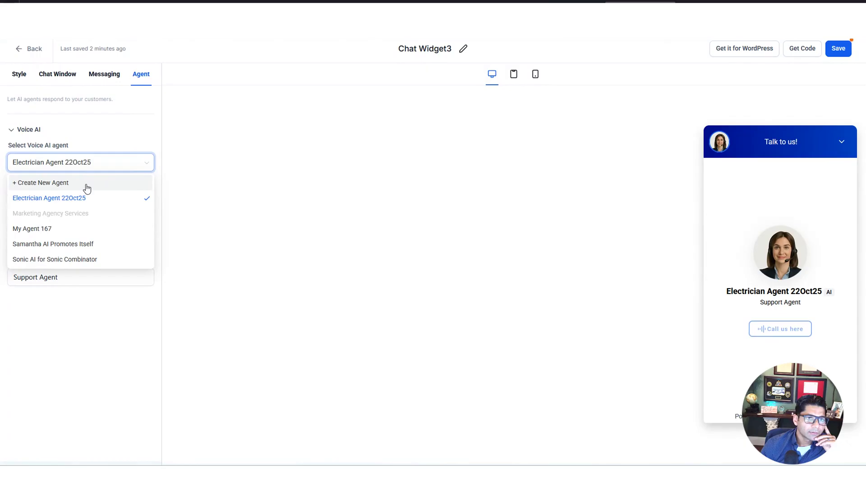
{"action": "left_click", "coordinate": [87, 189]}
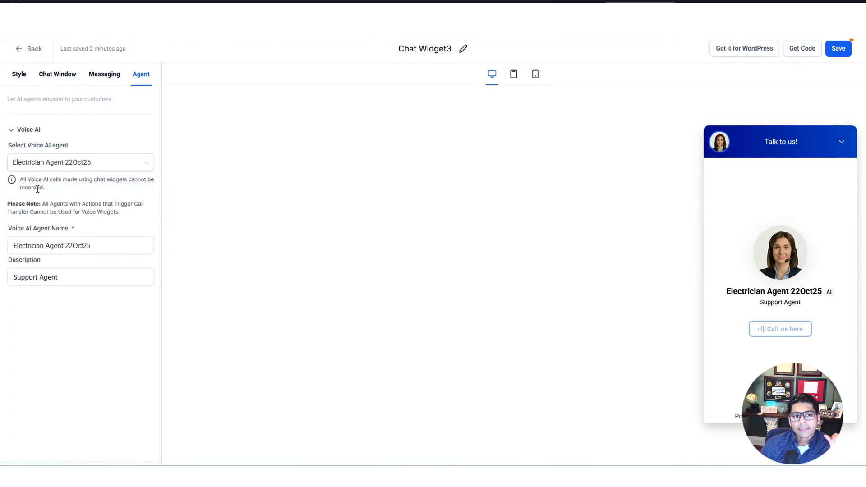
{"action": "left_click_drag", "start_coordinate": [29, 181], "coordinate": [87, 187]}
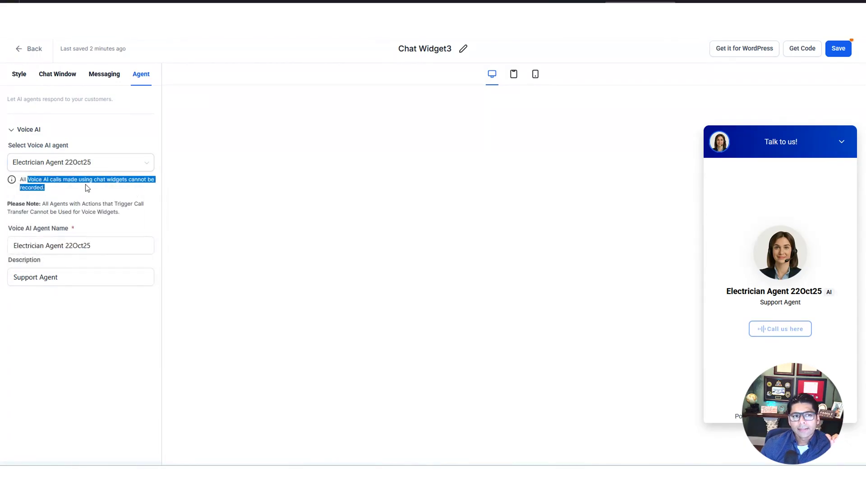
{"action": "left_click", "coordinate": [87, 188]}
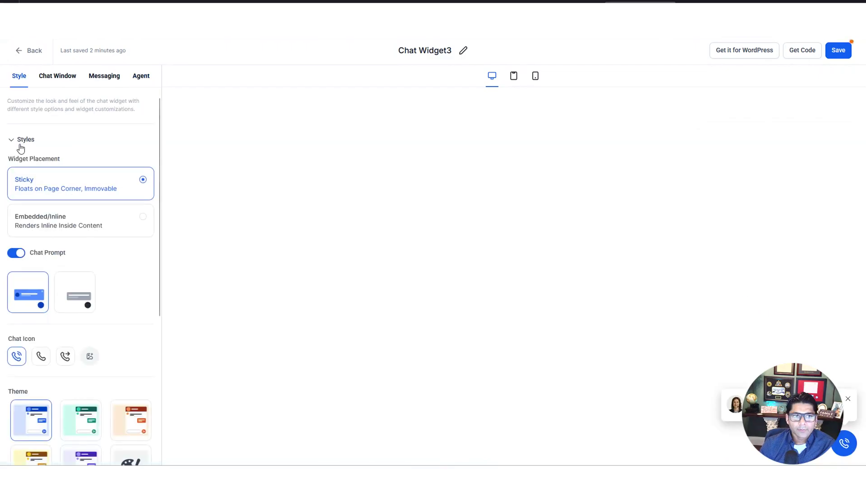
Step: Give the widget the purple colour theme, keeping the original chat icon
{"action": "scroll", "coordinate": [118, 210], "scroll_direction": "down", "scroll_amount": 3}
{"action": "scroll", "coordinate": [121, 218], "scroll_direction": "up", "scroll_amount": 2}
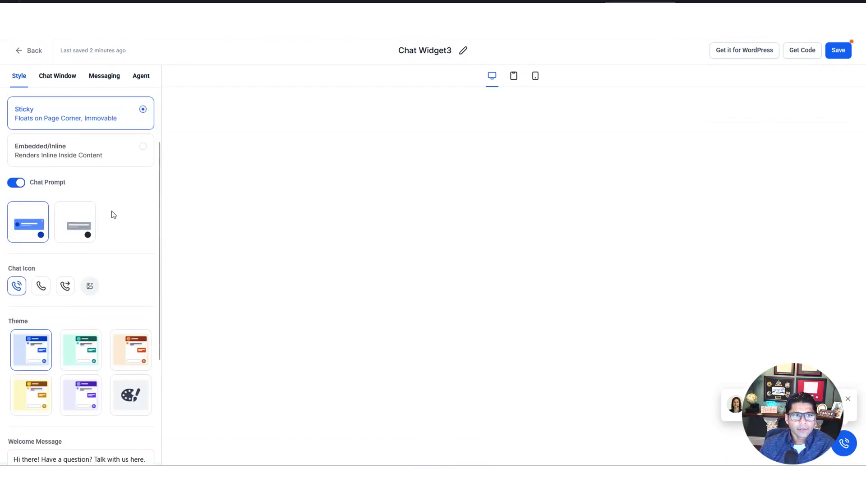
{"action": "scroll", "coordinate": [124, 219], "scroll_direction": "down", "scroll_amount": 1}
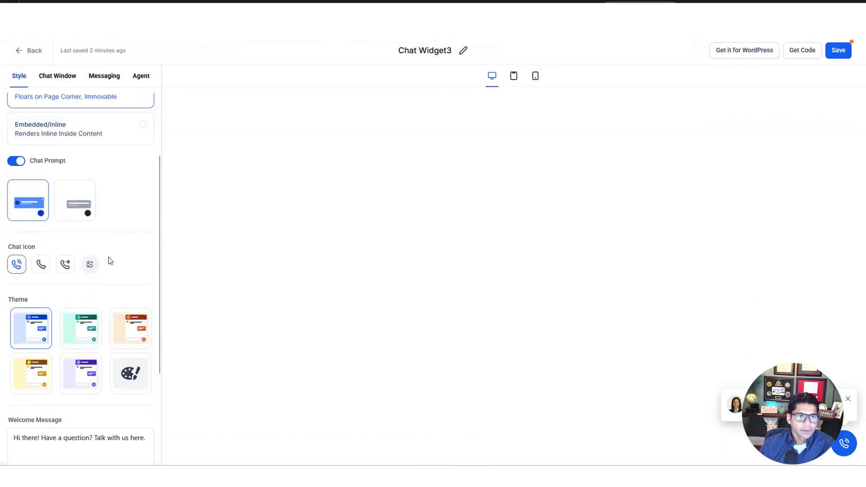
{"action": "left_click", "coordinate": [42, 265]}
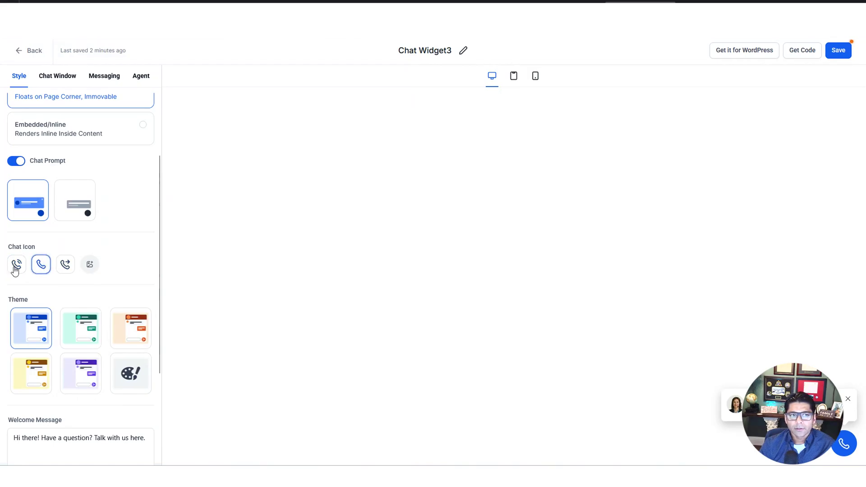
{"action": "left_click", "coordinate": [16, 266]}
{"action": "scroll", "coordinate": [79, 191], "scroll_direction": "down", "scroll_amount": 3}
{"action": "left_click", "coordinate": [80, 186]}
{"action": "left_click", "coordinate": [29, 193]}
{"action": "left_click", "coordinate": [80, 233]}
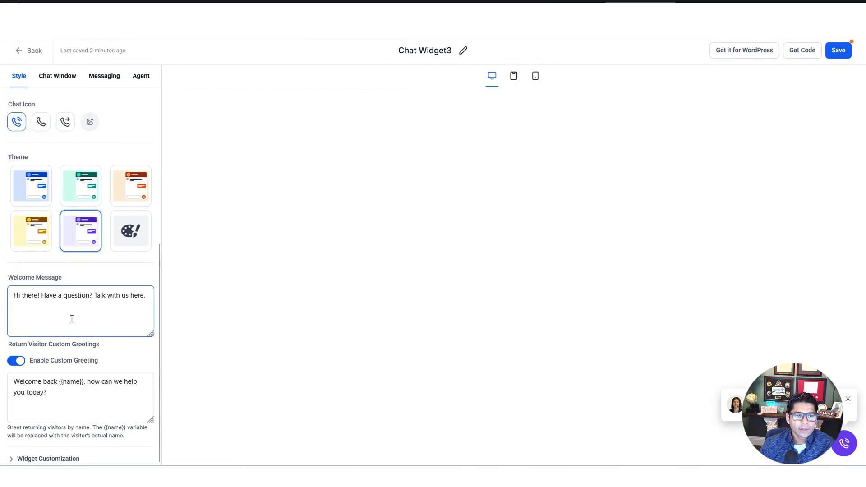
Step: Change the Widget Position, trying top-left and bottom-left before a mid-edge spot
{"action": "left_click", "coordinate": [60, 458]}
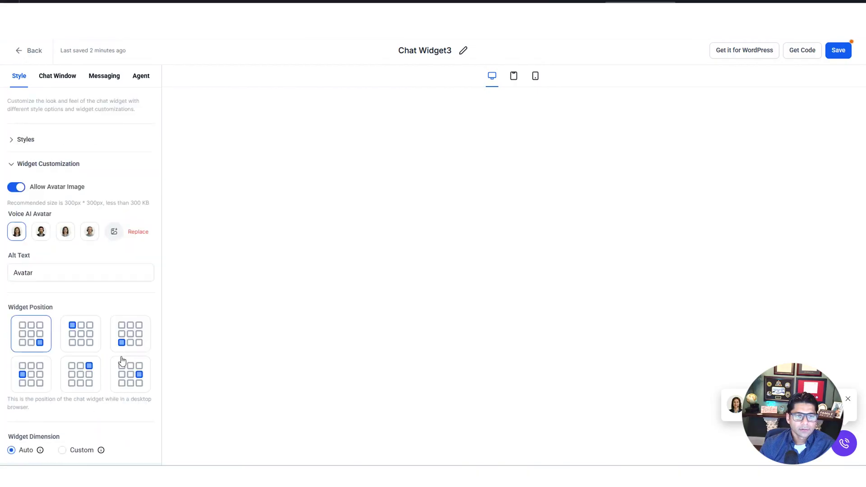
{"action": "left_click", "coordinate": [81, 343]}
{"action": "left_click", "coordinate": [130, 341]}
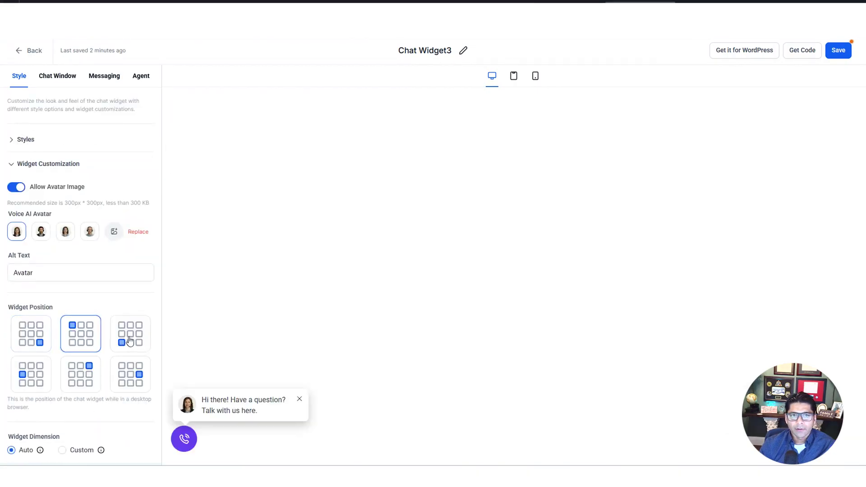
{"action": "left_click", "coordinate": [131, 374]}
Step: Title the chat window 'Have any questions?' and enable the Name/Phone contact form
{"action": "left_click", "coordinate": [57, 75]}
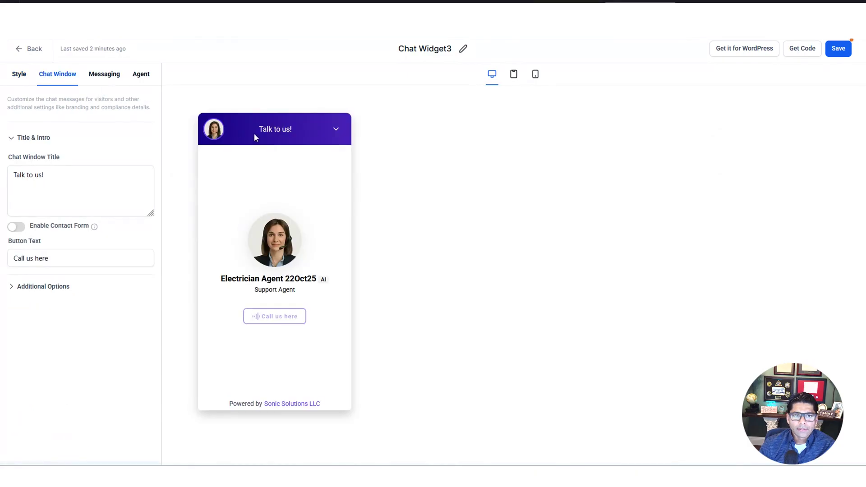
{"action": "left_click", "coordinate": [36, 187]}
{"action": "double_click", "coordinate": [30, 175]}
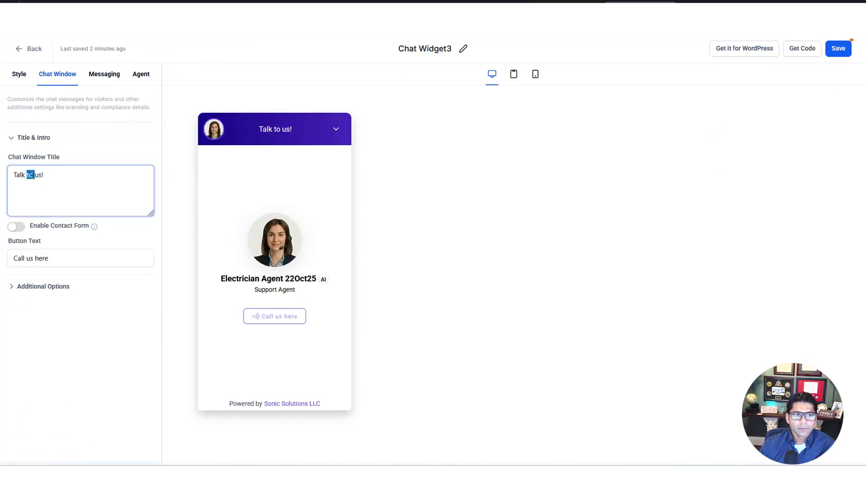
{"action": "triple_click", "coordinate": [31, 175]}
{"action": "type", "text": "Have any questions?"}
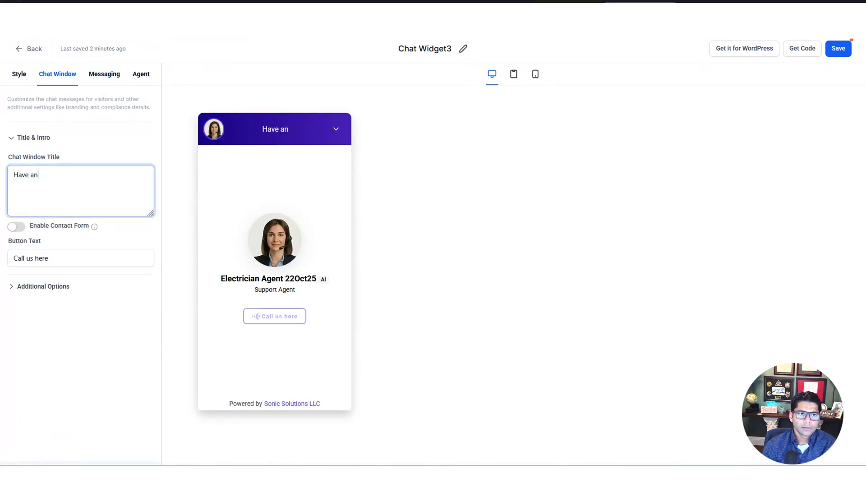
{"action": "left_click", "coordinate": [17, 231]}
{"action": "left_click", "coordinate": [17, 230]}
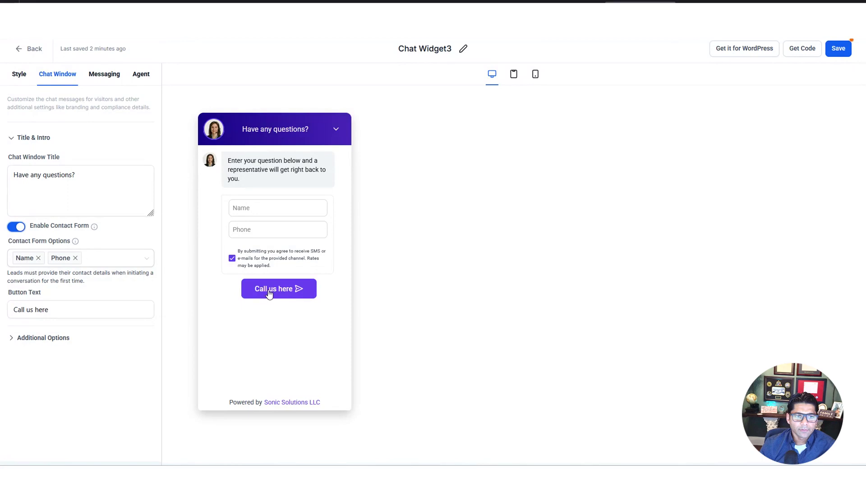
{"action": "left_click", "coordinate": [19, 75]}
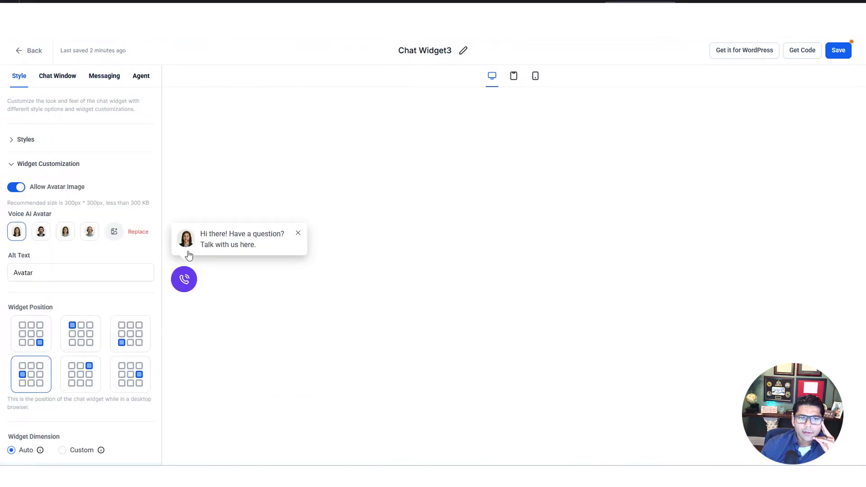
Step: Set the Sonic Combinator logo from Media Storage as the Voice AI avatar
{"action": "left_click", "coordinate": [115, 232]}
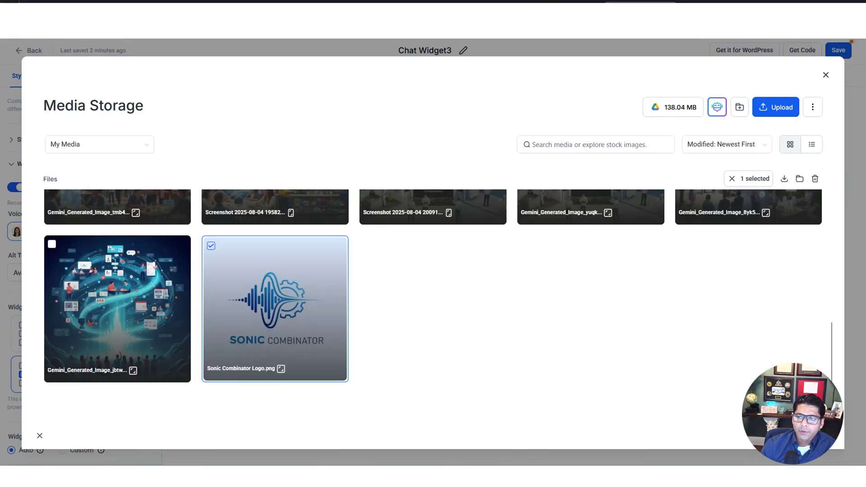
{"action": "left_click", "coordinate": [803, 435]}
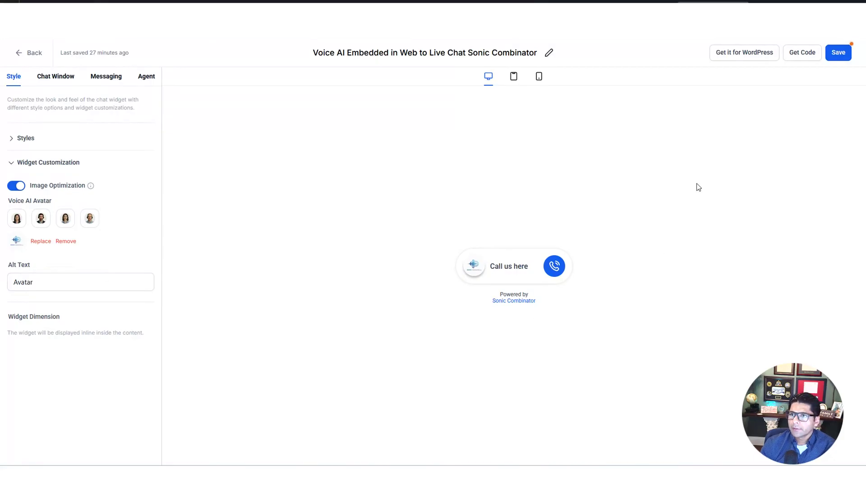
Step: Copy the widget's embed script from the Get Code dialog
{"action": "left_click", "coordinate": [802, 53]}
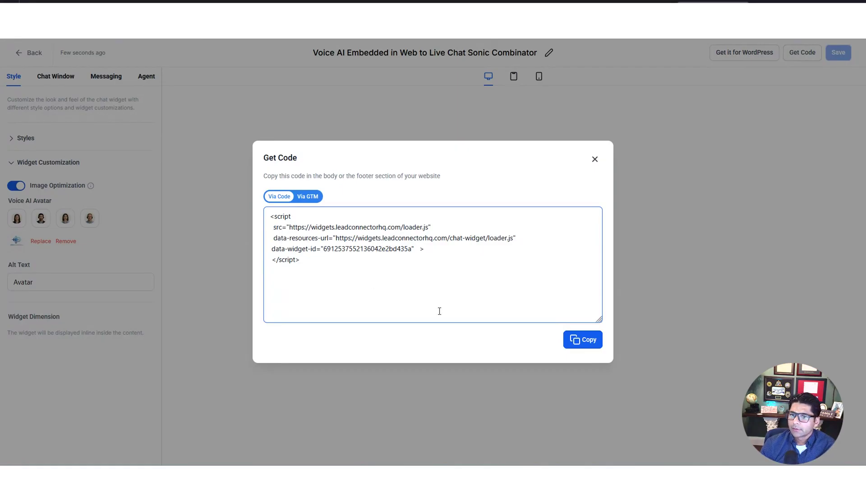
{"action": "left_click", "coordinate": [582, 342]}
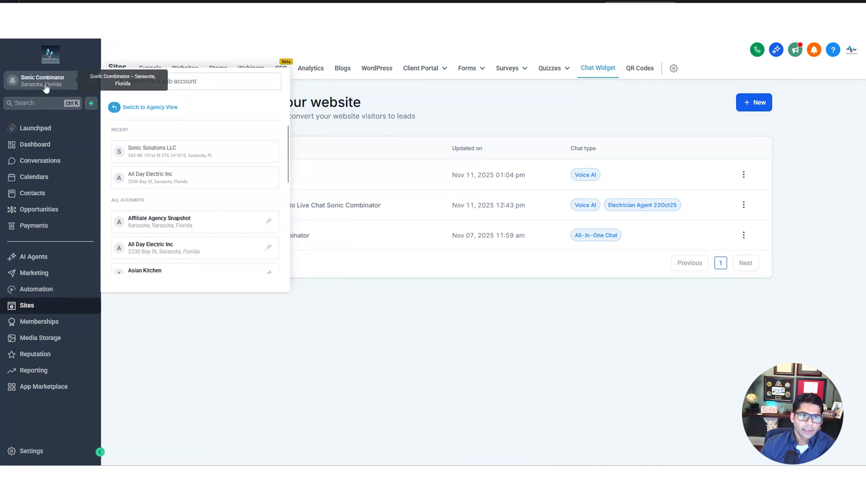
Step: Open the Painter website's Home page in the site editor
{"action": "left_click", "coordinate": [29, 305]}
{"action": "left_click", "coordinate": [187, 69]}
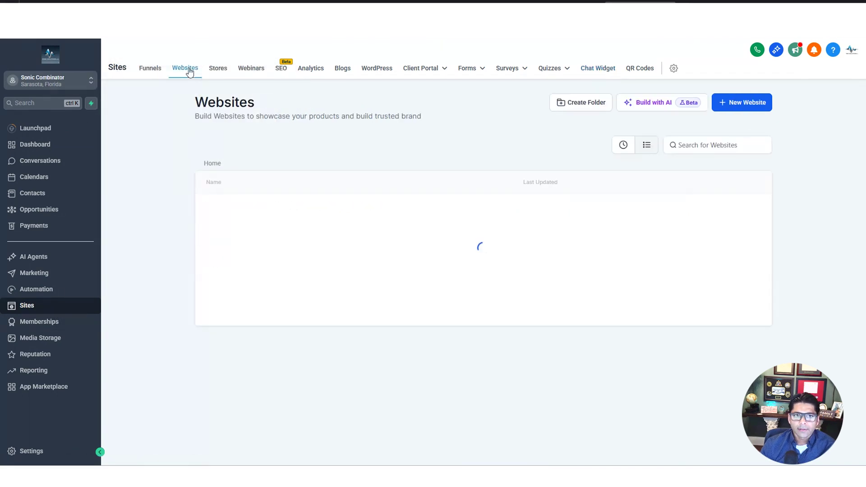
{"action": "left_click", "coordinate": [219, 402]}
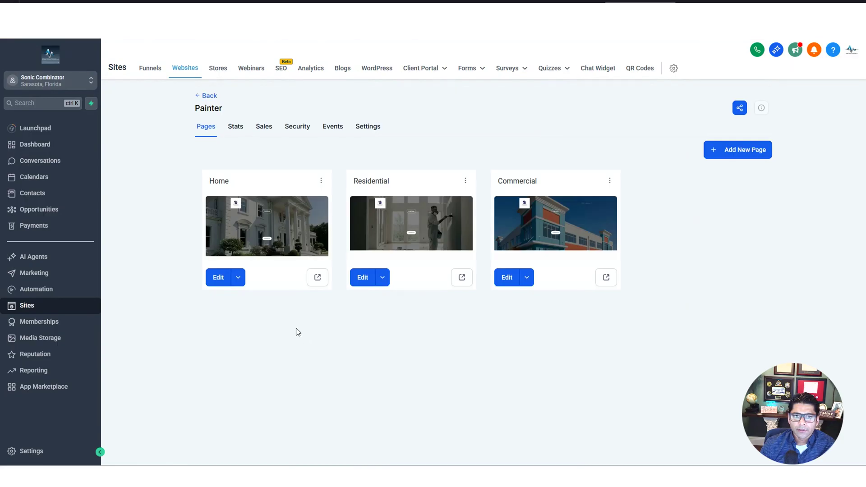
{"action": "left_click", "coordinate": [218, 278]}
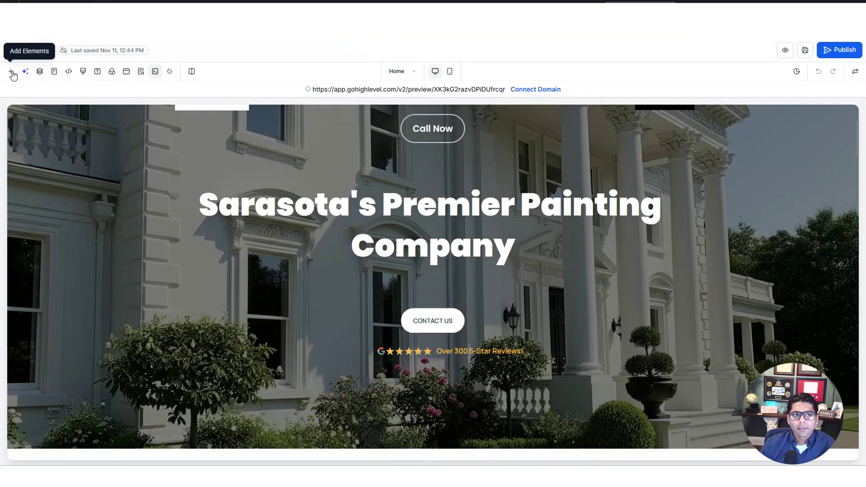
Step: Add a Custom Code element from the 'code' search beneath the hero's 5-star reviews line
{"action": "left_click", "coordinate": [11, 72]}
{"action": "left_click", "coordinate": [163, 138]}
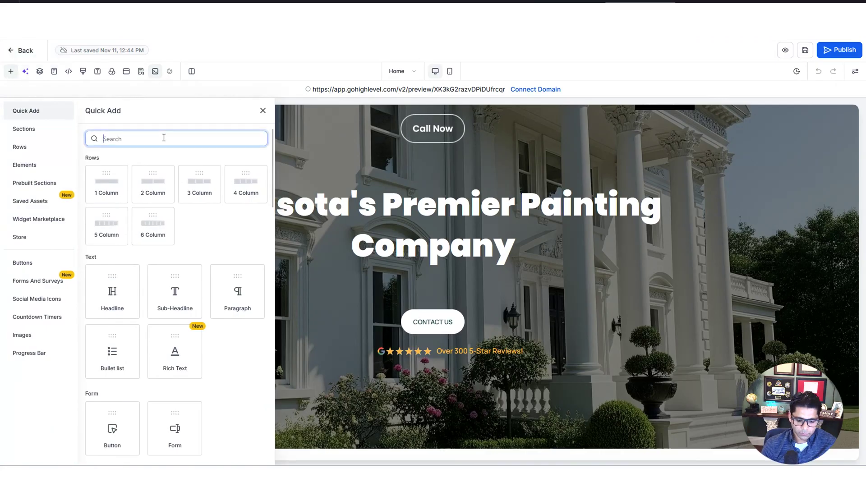
{"action": "type", "text": "code"}
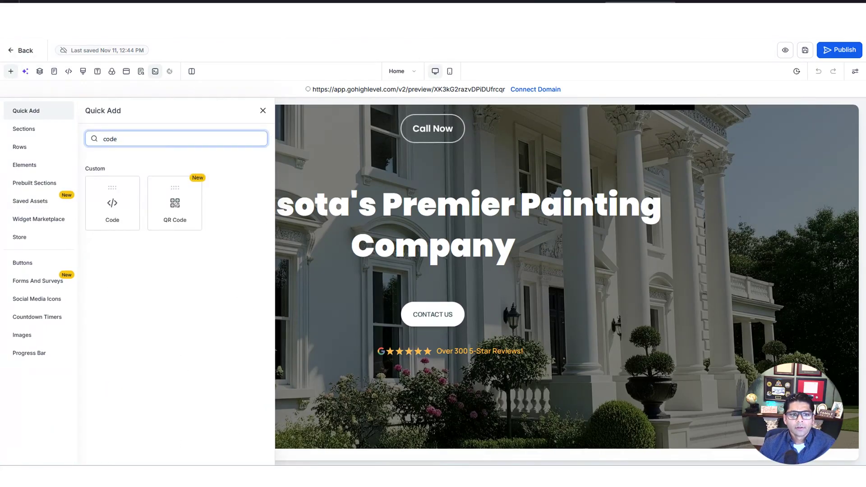
{"action": "left_click_drag", "start_coordinate": [119, 198], "coordinate": [455, 383]}
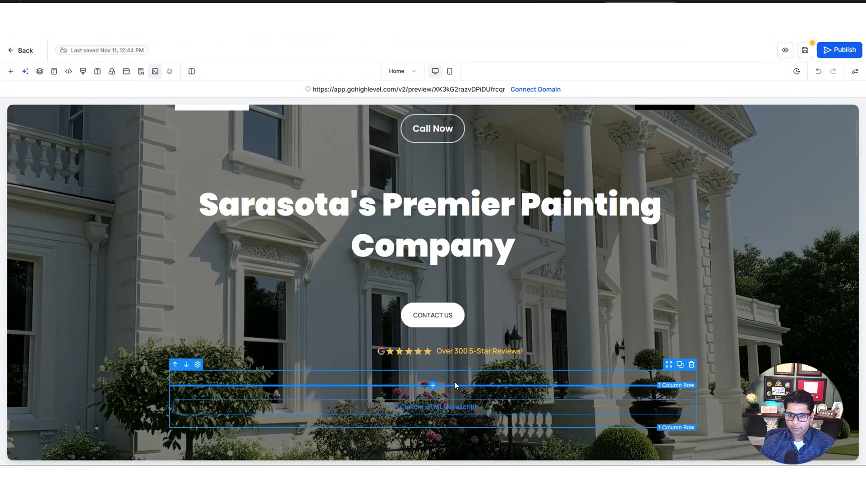
{"action": "scroll", "coordinate": [536, 304], "scroll_direction": "down", "scroll_amount": 3}
Step: Paste the voice widget embed script into the code element, save the page, and preview it
{"action": "left_click", "coordinate": [474, 270]}
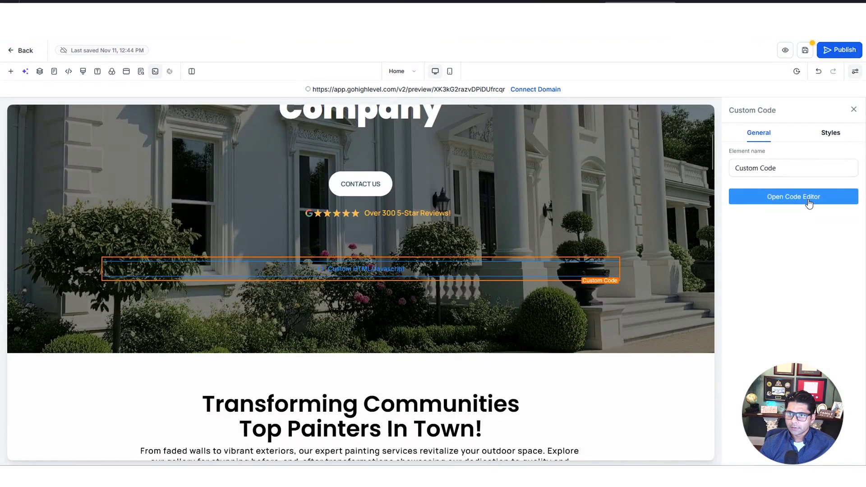
{"action": "left_click", "coordinate": [809, 200]}
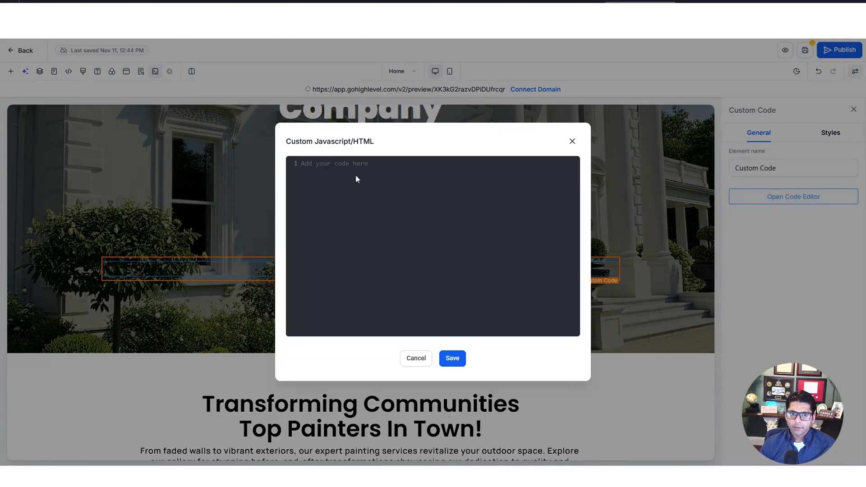
{"action": "key", "text": "ctrl+v"}
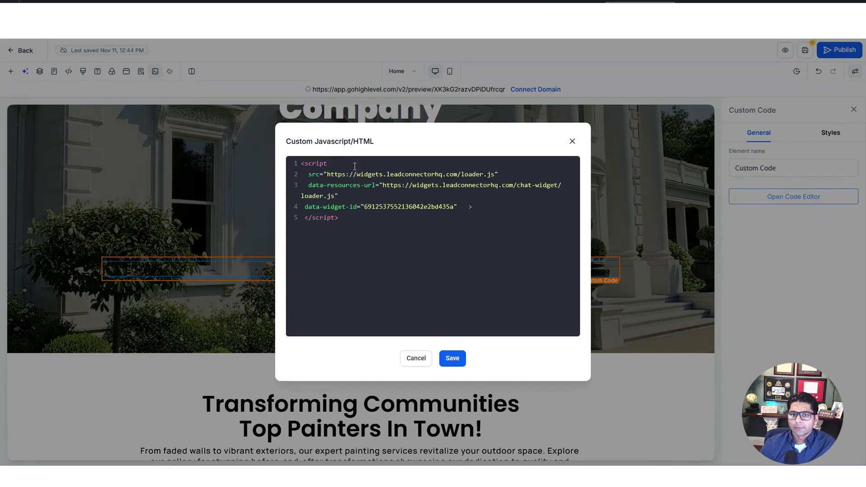
{"action": "left_click", "coordinate": [453, 358]}
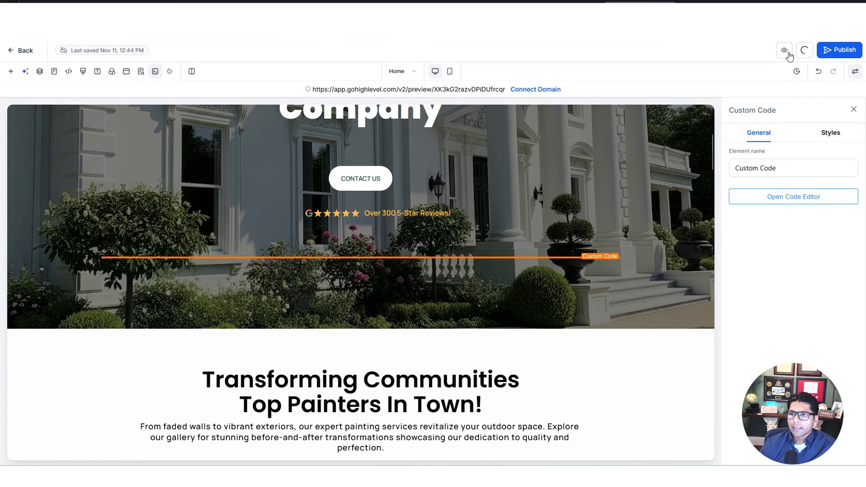
{"action": "left_click", "coordinate": [805, 50]}
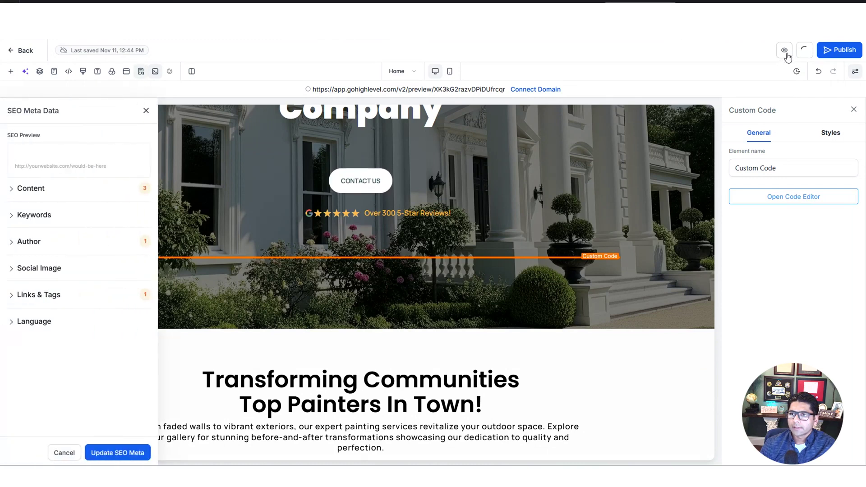
{"action": "left_click", "coordinate": [784, 50]}
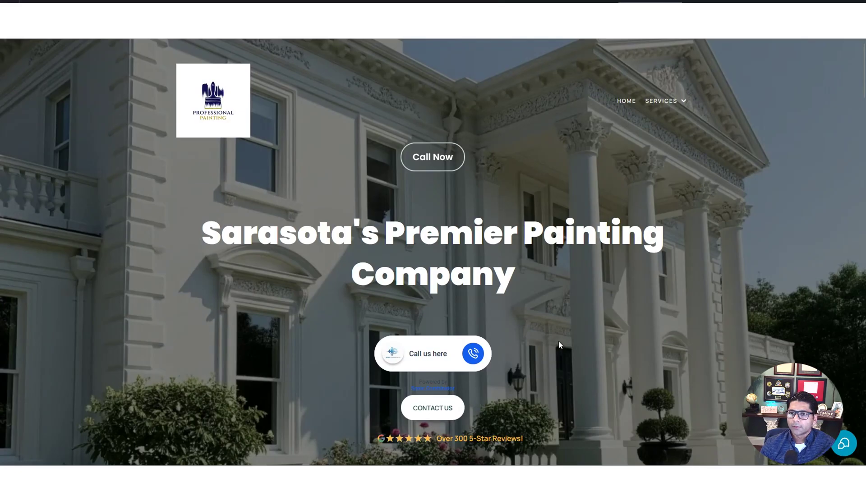
{"action": "scroll", "coordinate": [577, 323], "scroll_direction": "down", "scroll_amount": 1}
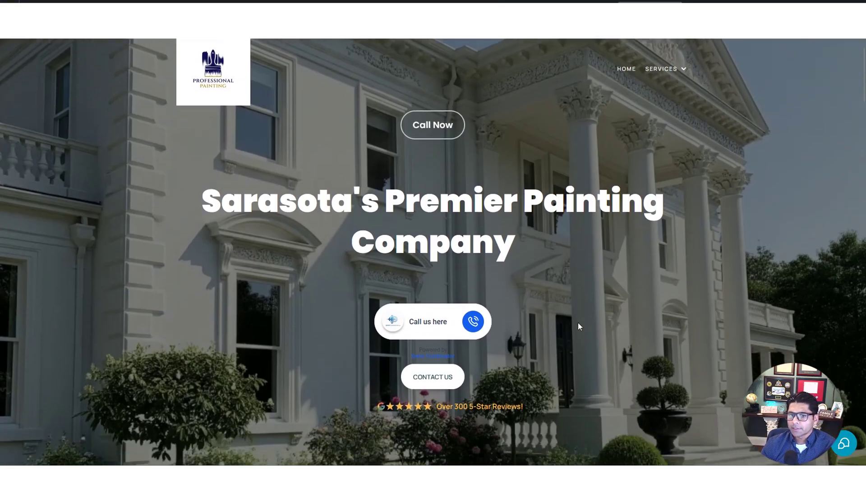
{"action": "scroll", "coordinate": [578, 323], "scroll_direction": "up", "scroll_amount": 1}
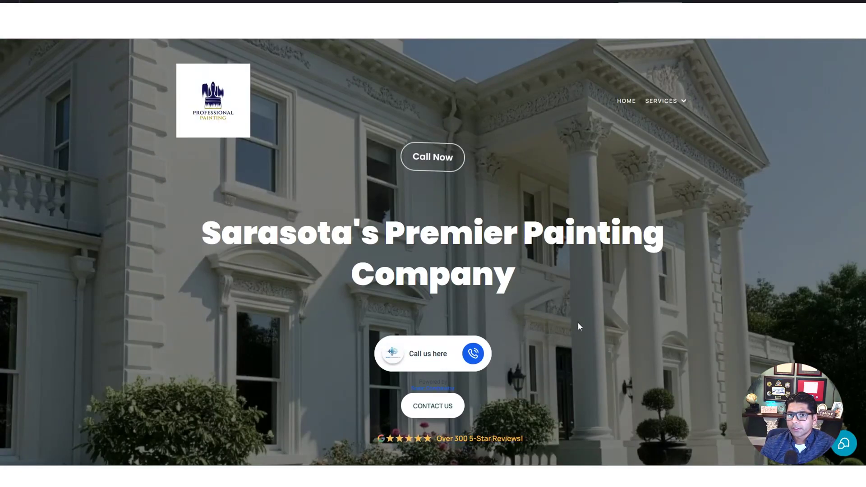